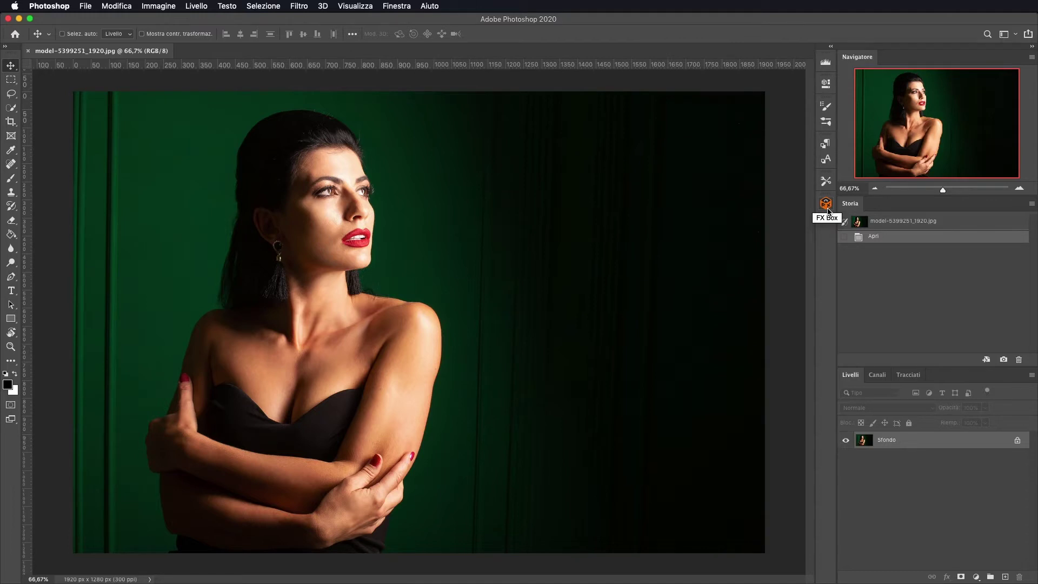
Step: Review the Editorial Mixed Media FX page in Safari and its Photoshop CC-2014 and FX Box requirements
click(828, 211)
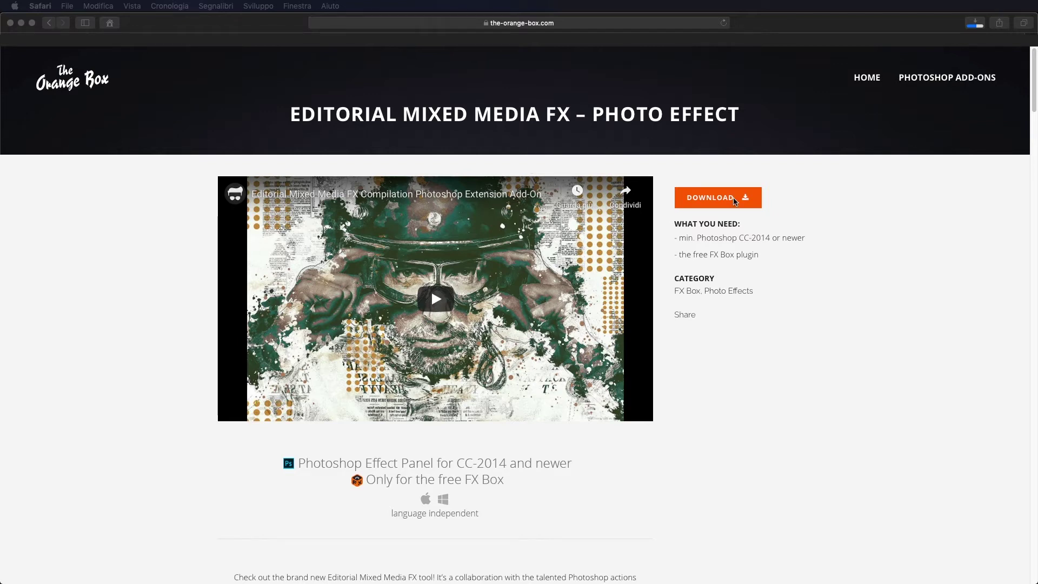
click(756, 455)
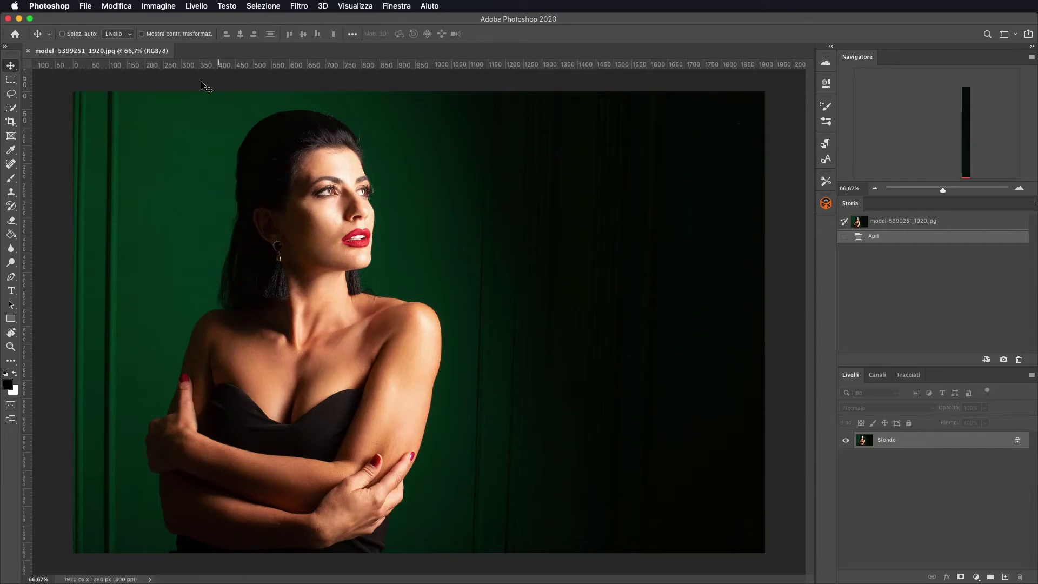
Step: Run the Editorial Mixed Media FX installer script from the FX-Tool folder, then check its five tools in FX Box
click(86, 7)
mouse_move(122, 260)
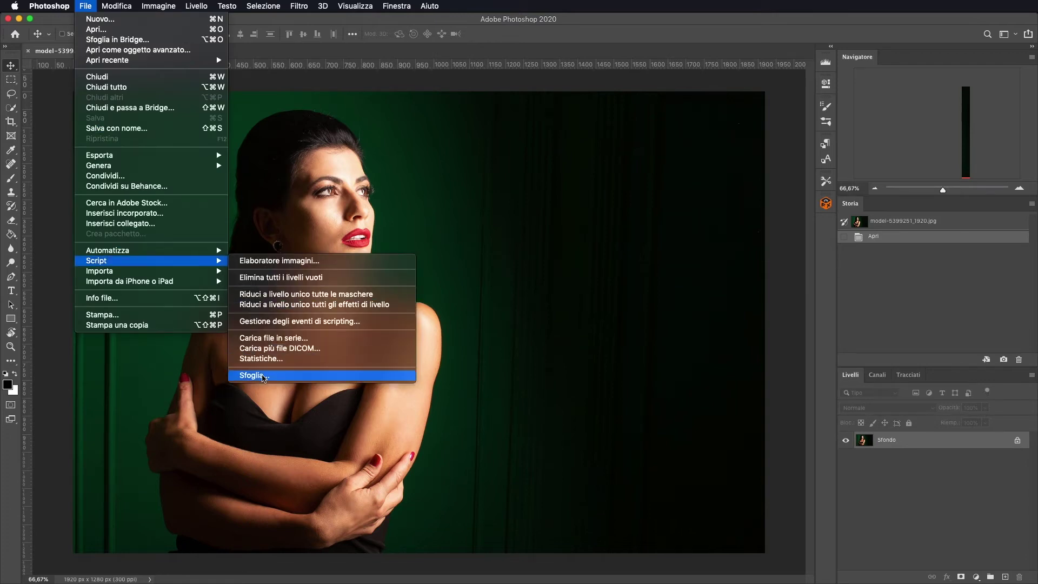
click(262, 375)
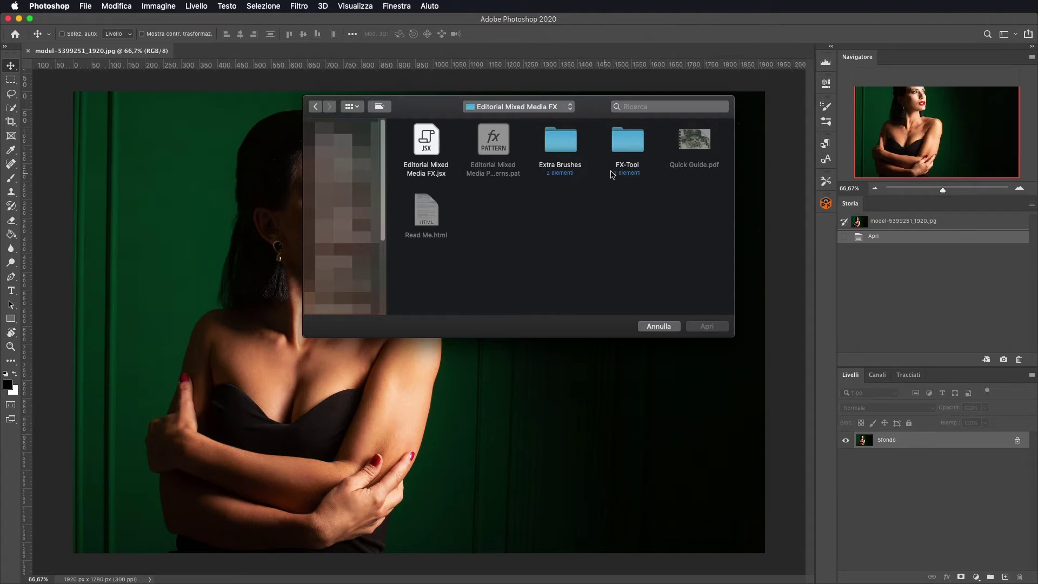
double_click(636, 150)
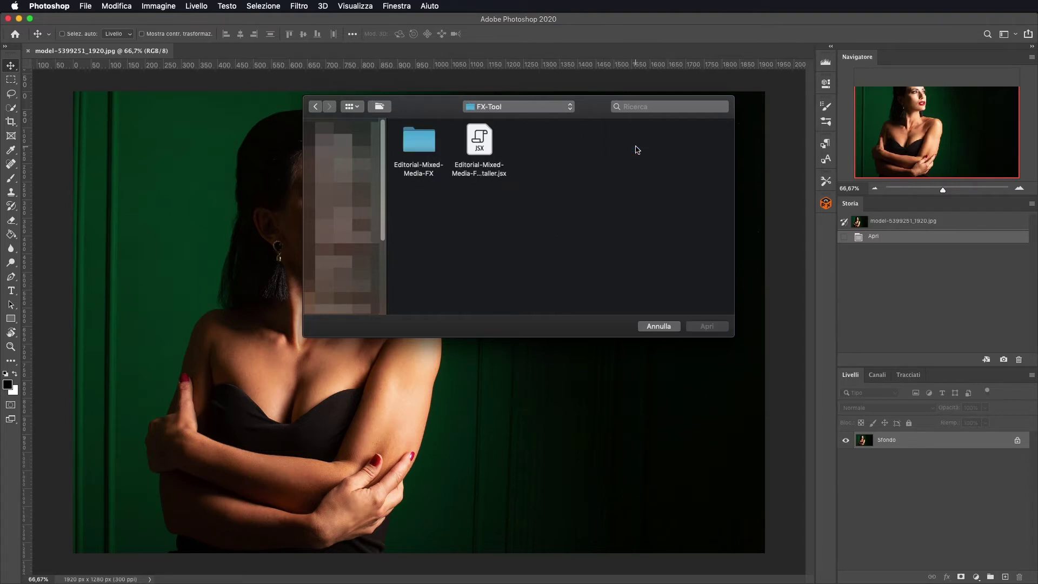
click(479, 149)
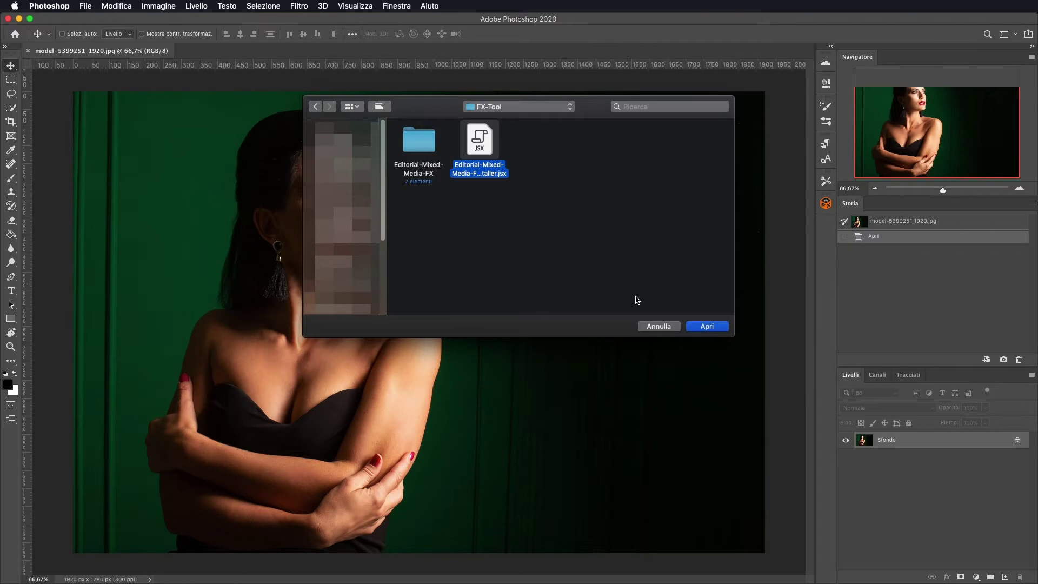
click(661, 327)
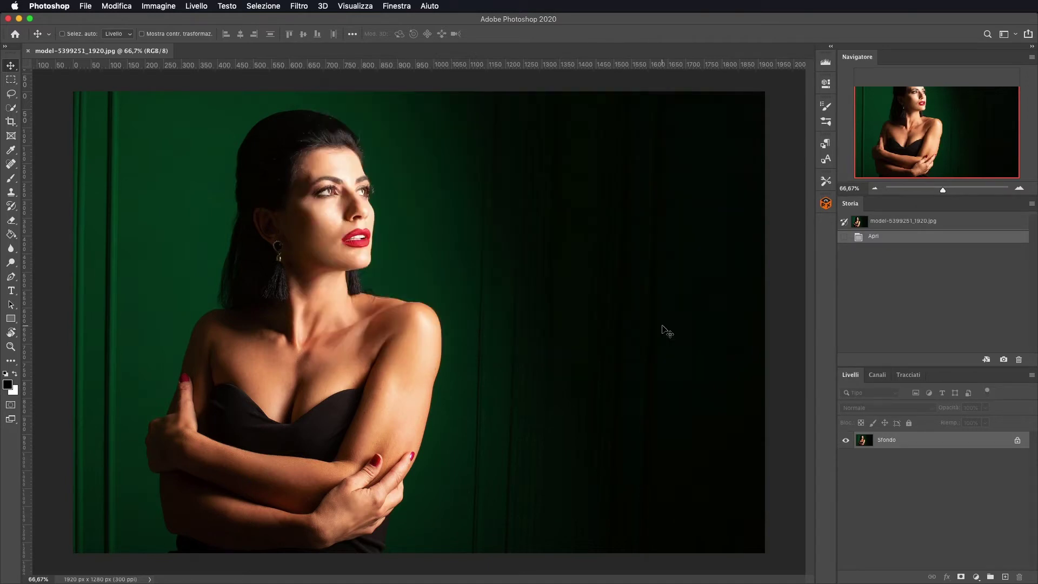
click(826, 204)
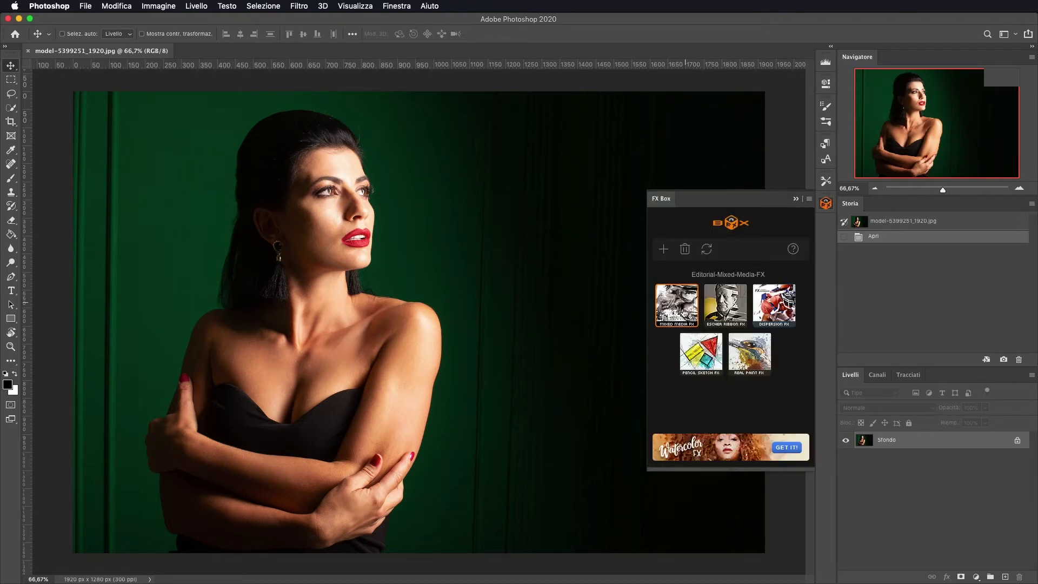
click(795, 200)
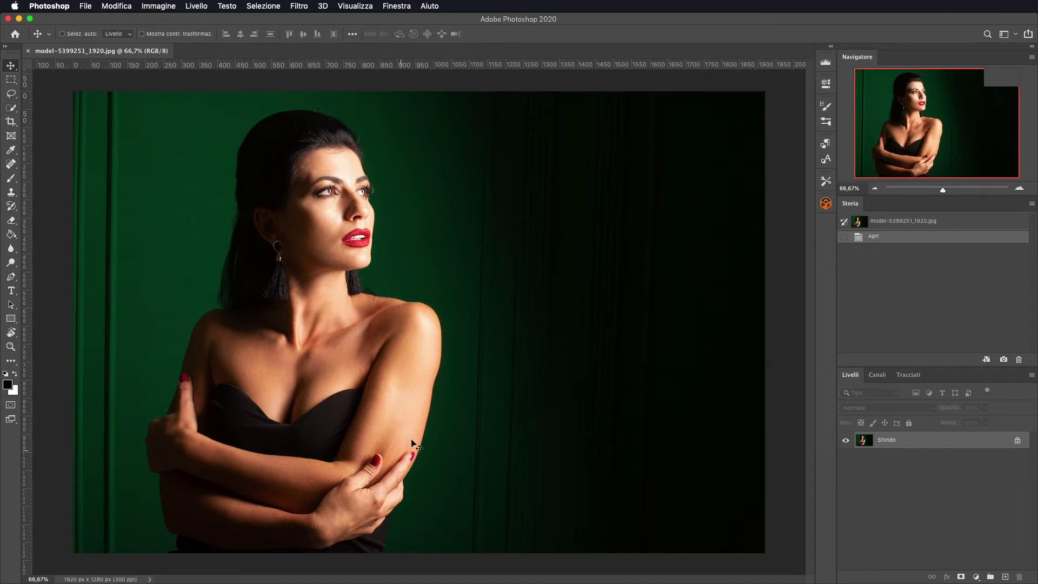
Step: Quick-select the woman's figure from her hair down through shoulder, chest, arm and hand
click(12, 108)
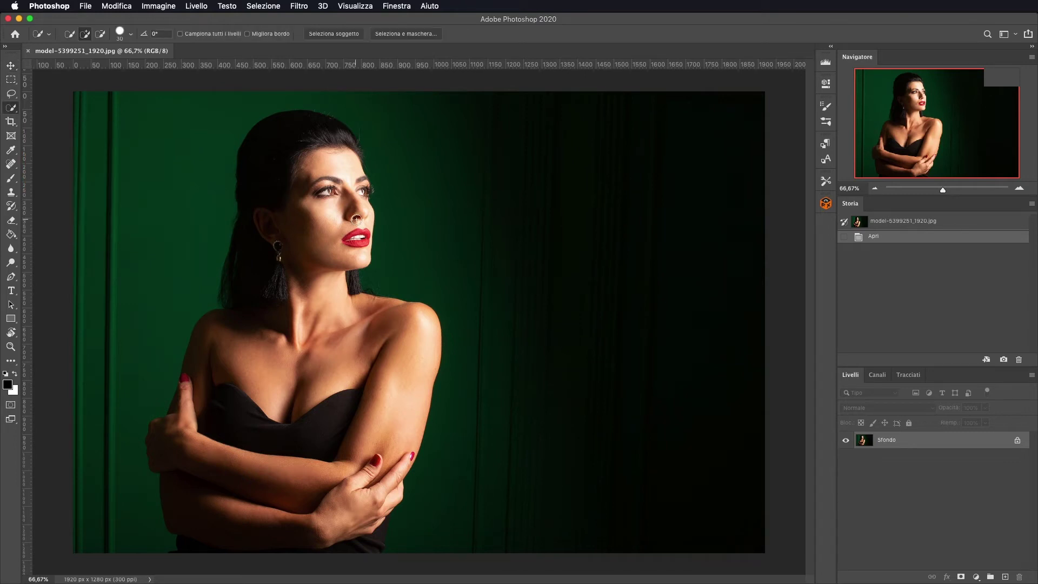
drag(333, 151, 259, 254)
drag(258, 254, 259, 301)
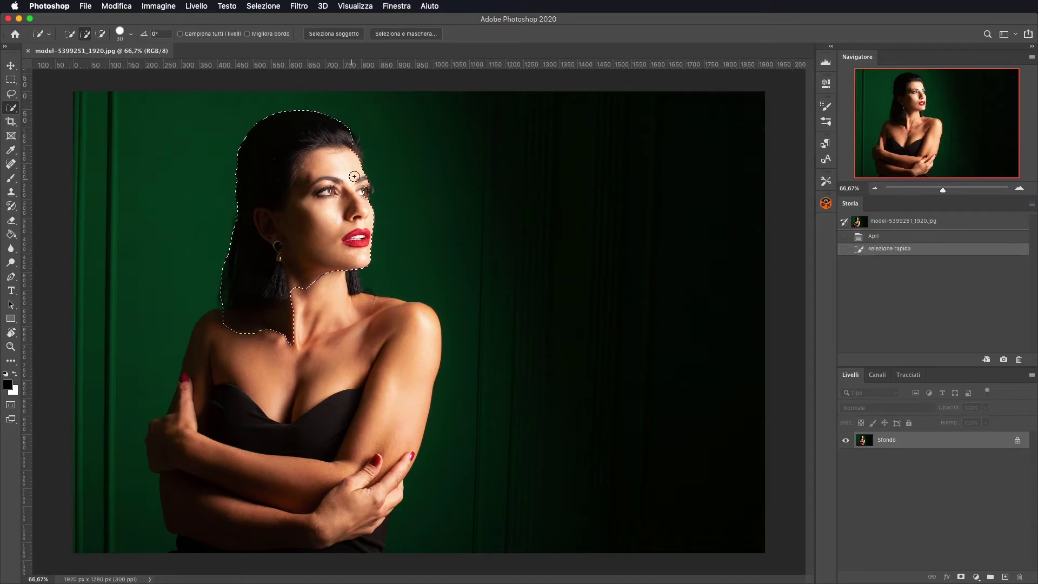
mouse_move(335, 313)
mouse_down()
mouse_move(401, 328)
mouse_move(204, 475)
mouse_move(180, 400)
mouse_up()
click(364, 543)
drag(367, 349, 388, 333)
drag(200, 541, 395, 555)
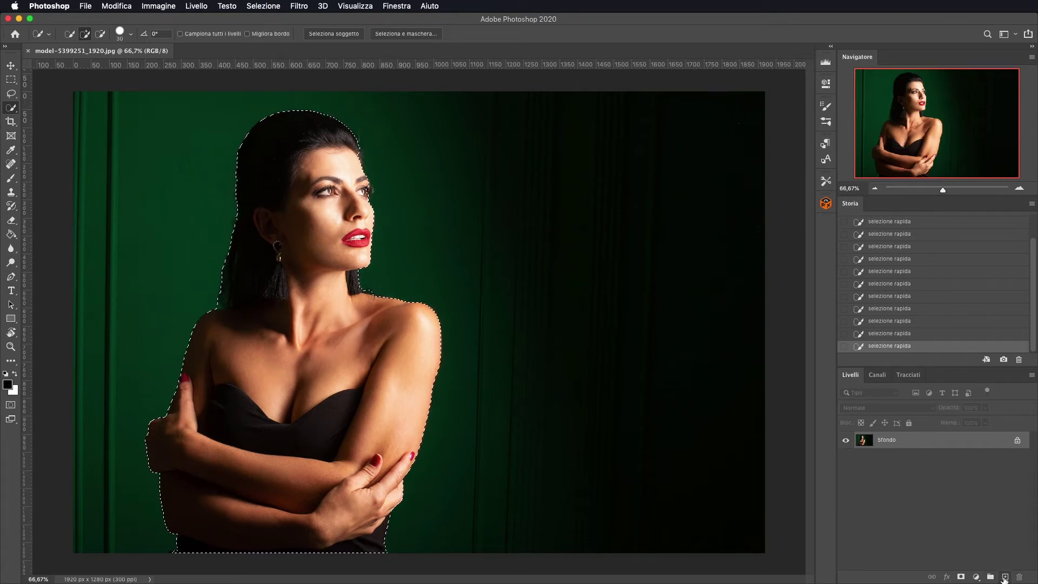
Step: Fill the selection black on a new layer Livello 1 and bring up the FX Box panel
click(1005, 577)
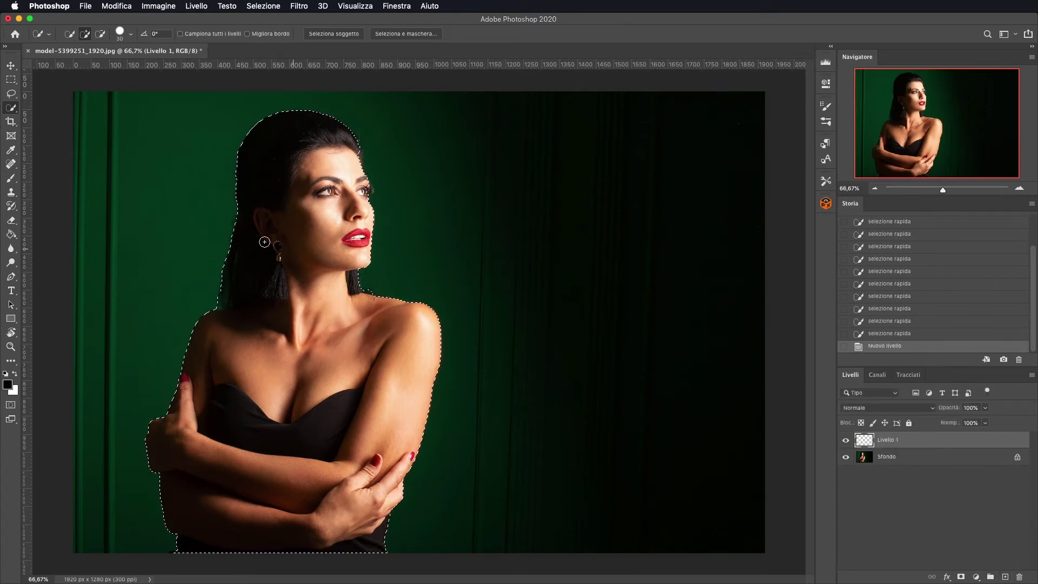
click(11, 235)
click(324, 285)
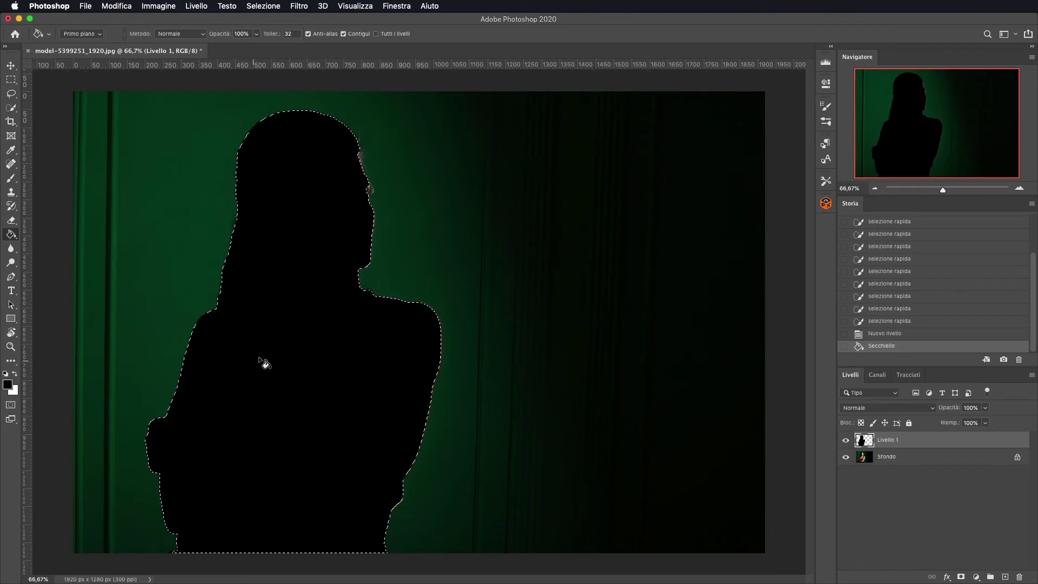
click(826, 203)
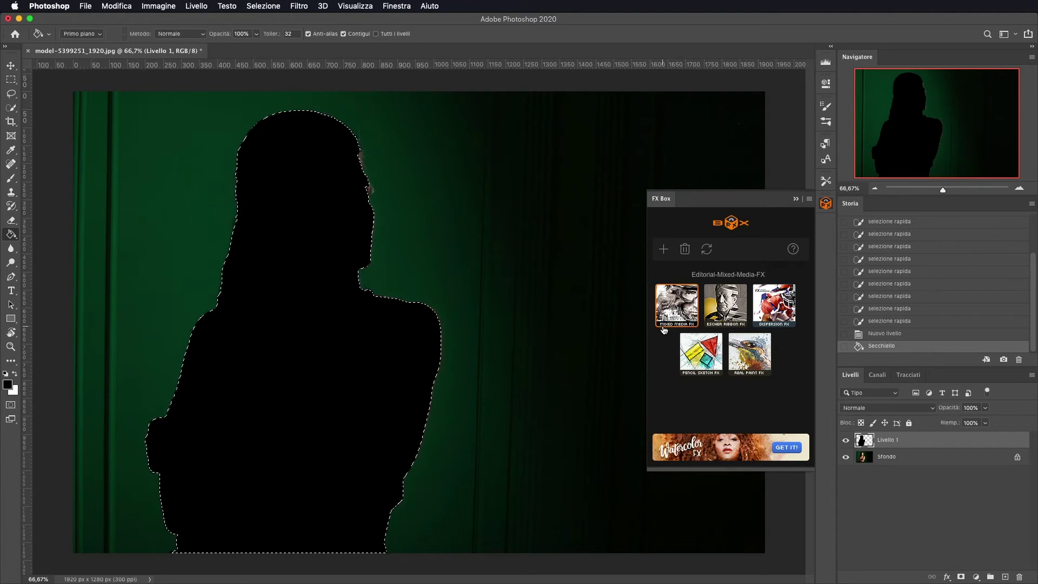
Step: Apply the Mixed Media FX effect from FX Box and zoom out to view the collage
click(676, 305)
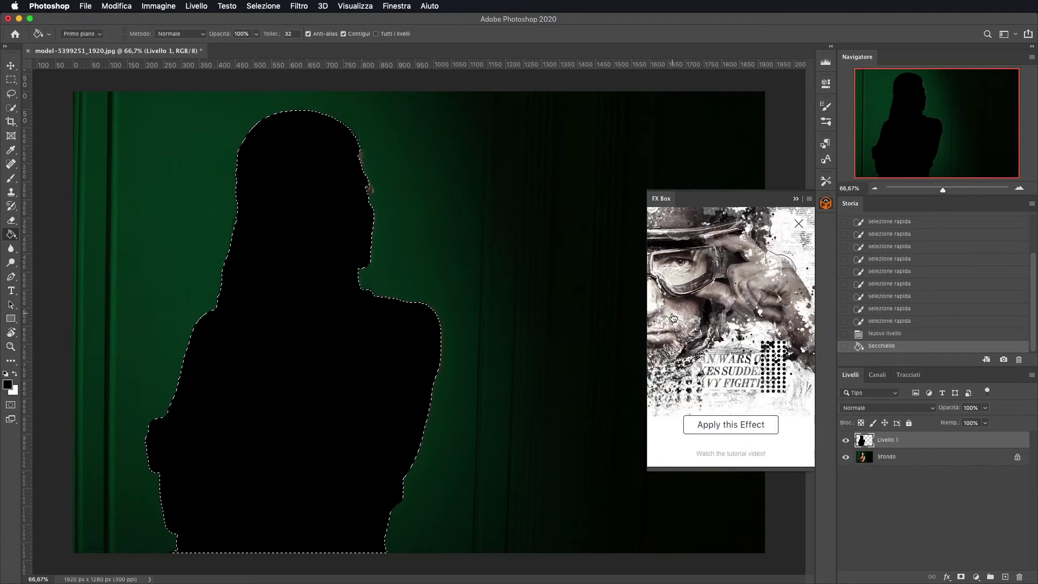
click(735, 429)
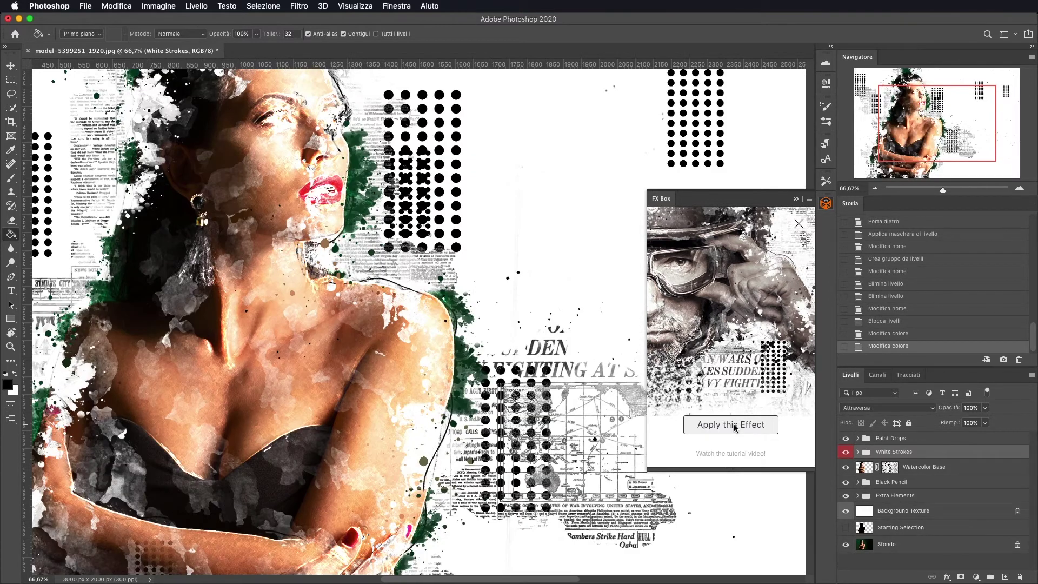
click(875, 188)
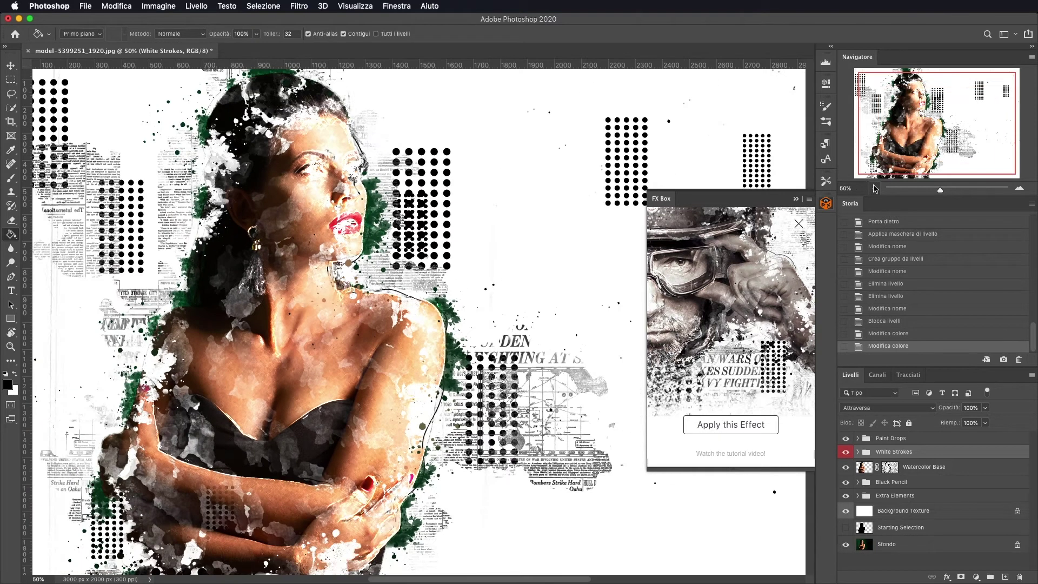
Step: Expand White Strokes and compare accented edges, extra white stroke and white lines, leaving accented edges selected
click(874, 188)
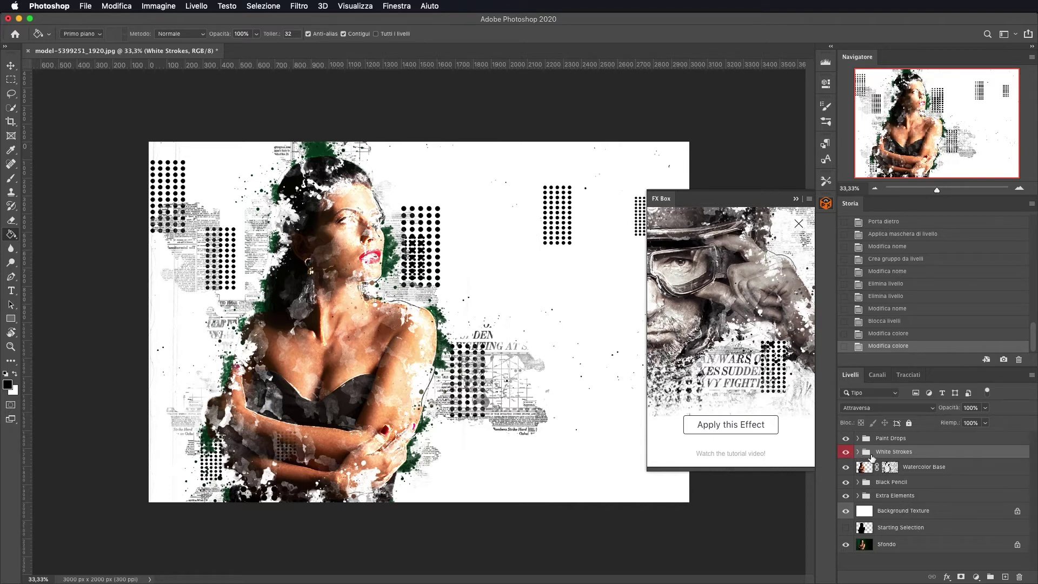
click(859, 452)
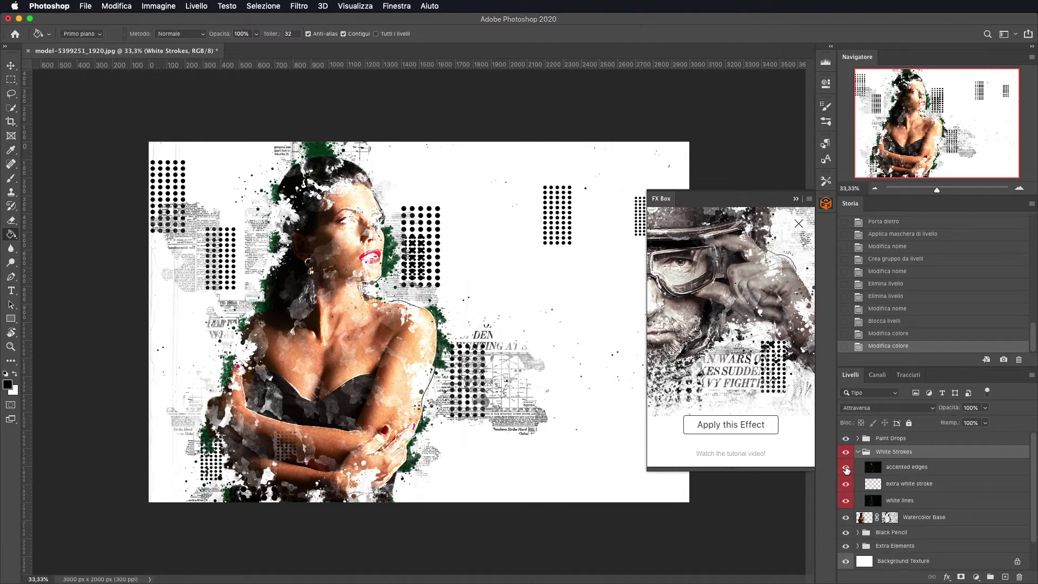
click(846, 468)
click(846, 485)
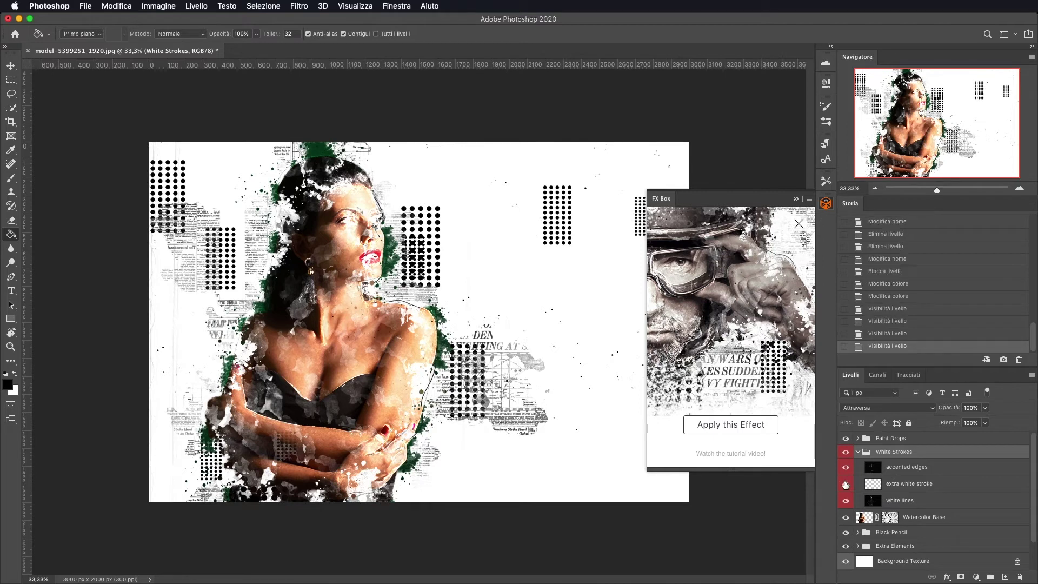
click(846, 501)
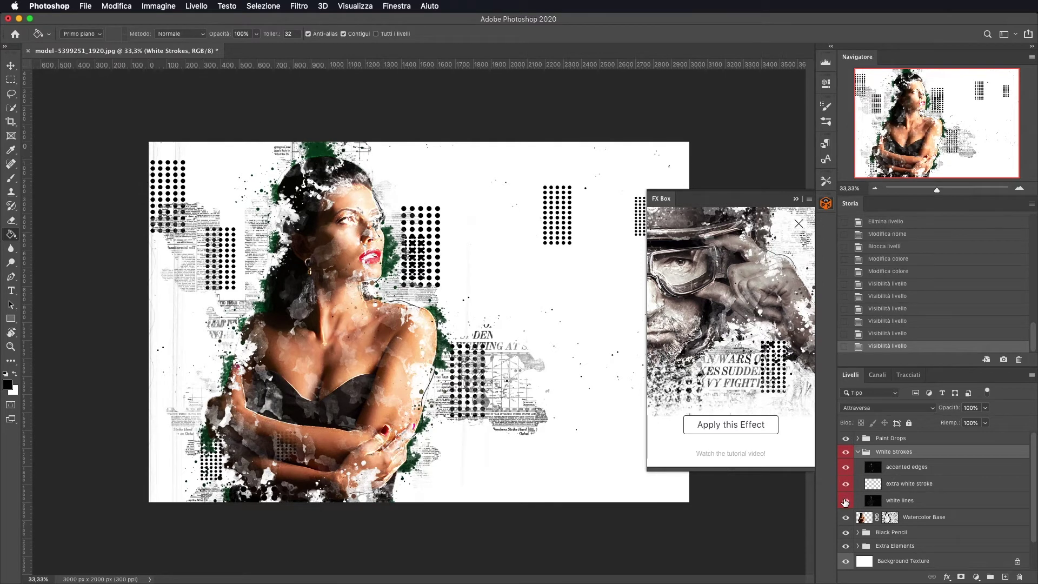
click(847, 501)
click(846, 500)
click(847, 468)
click(846, 468)
click(846, 501)
click(854, 469)
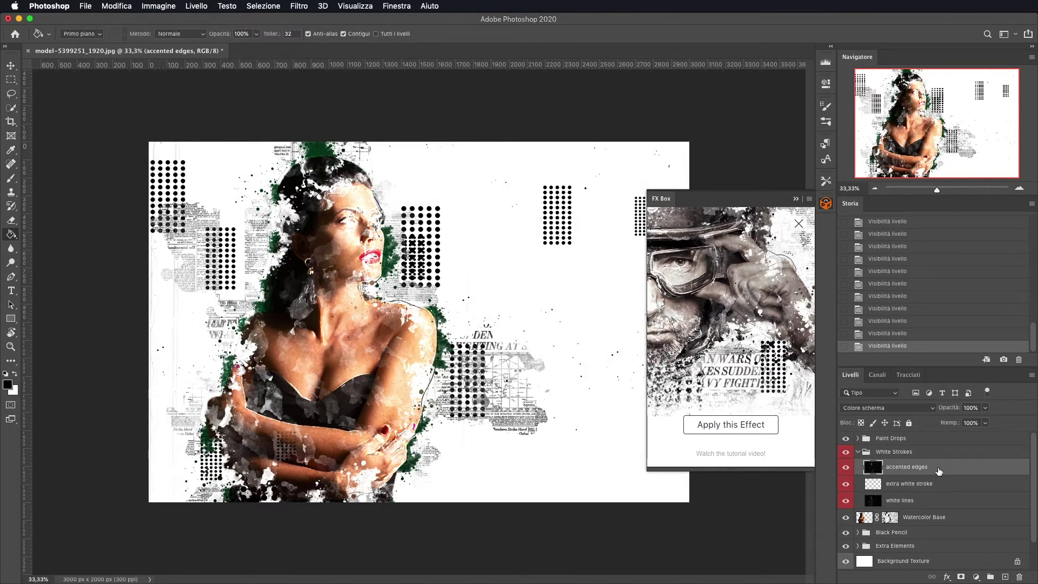
Step: Mask the accented edges layer and brush its strokes away from the face and hair
click(960, 577)
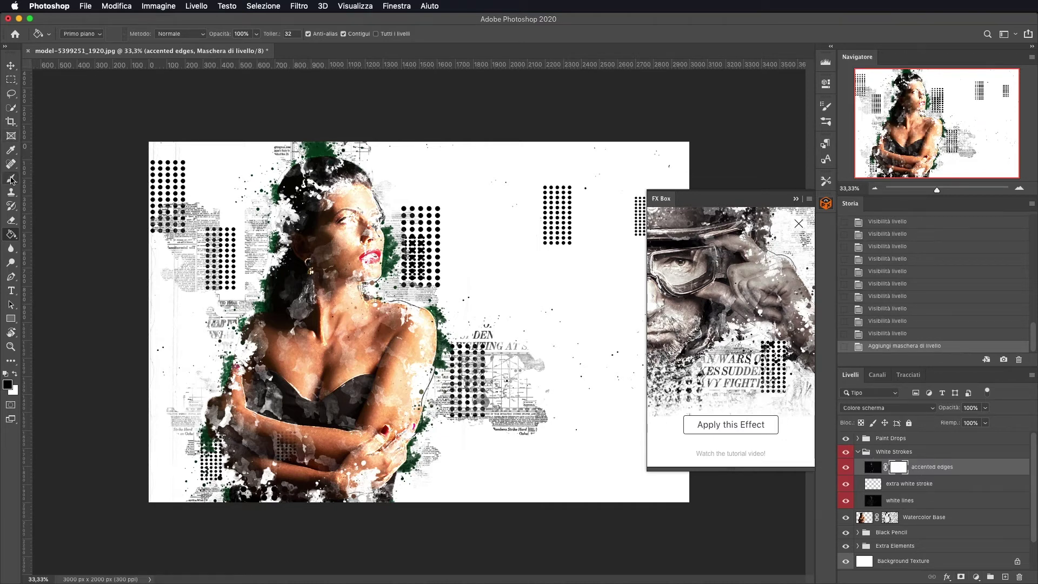
click(12, 179)
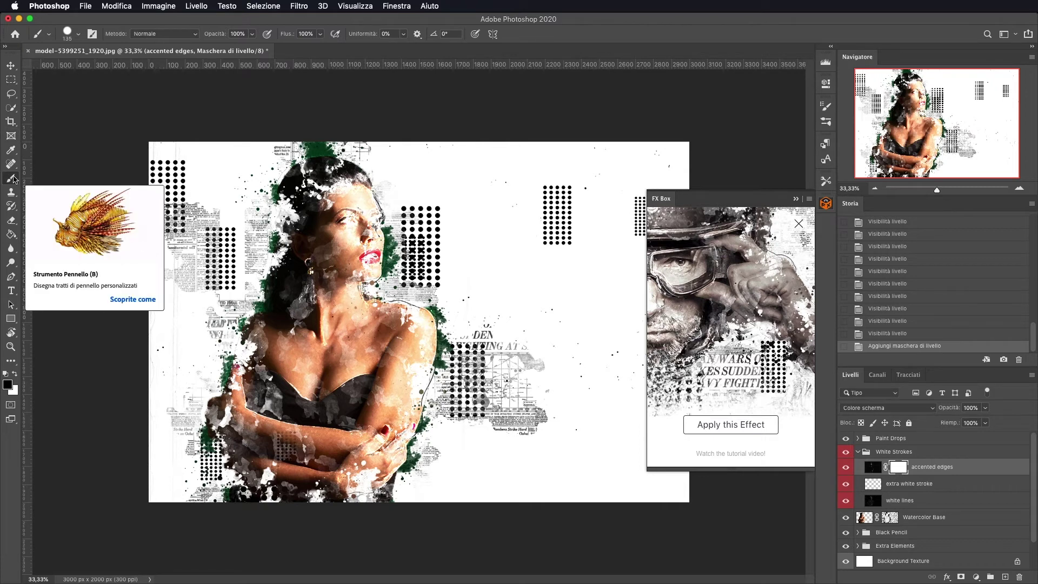
mouse_move(348, 220)
mouse_down()
mouse_move(342, 239)
mouse_move(374, 222)
mouse_move(354, 251)
mouse_move(349, 197)
mouse_up()
drag(373, 233, 368, 221)
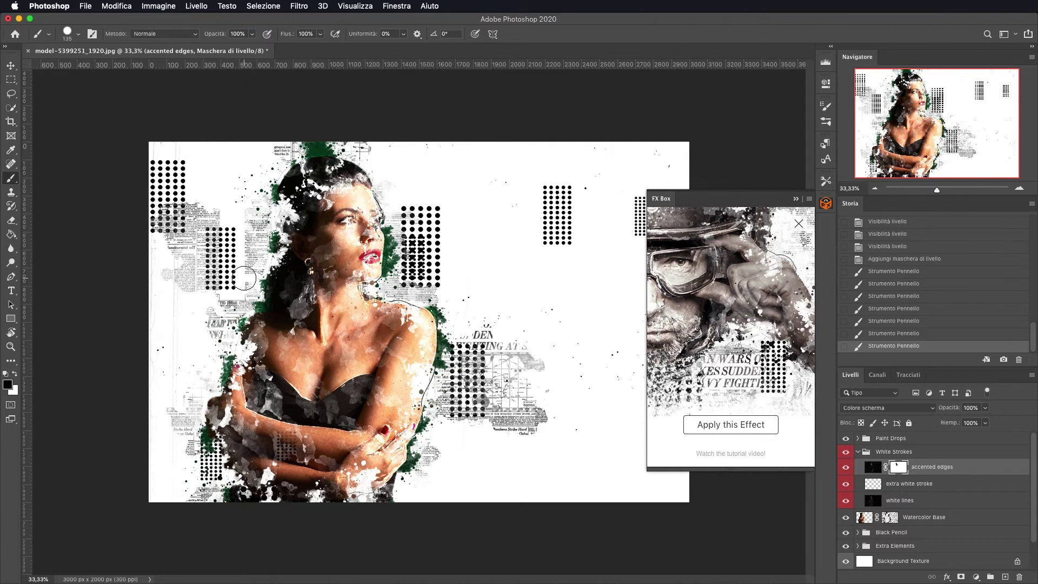
Step: Add a mask to the white lines layer and paint out the streaks near the face
click(913, 502)
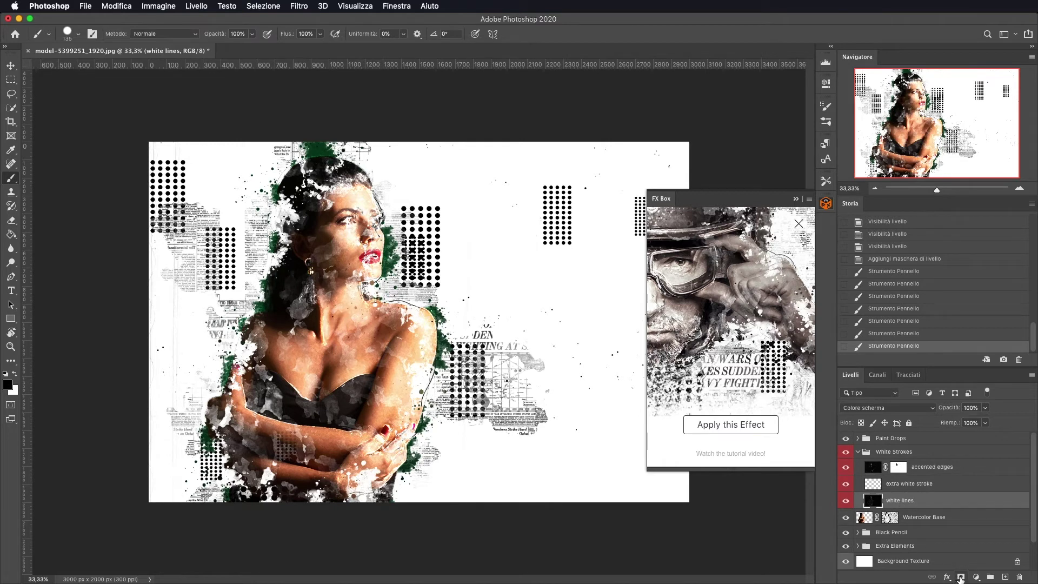
click(960, 577)
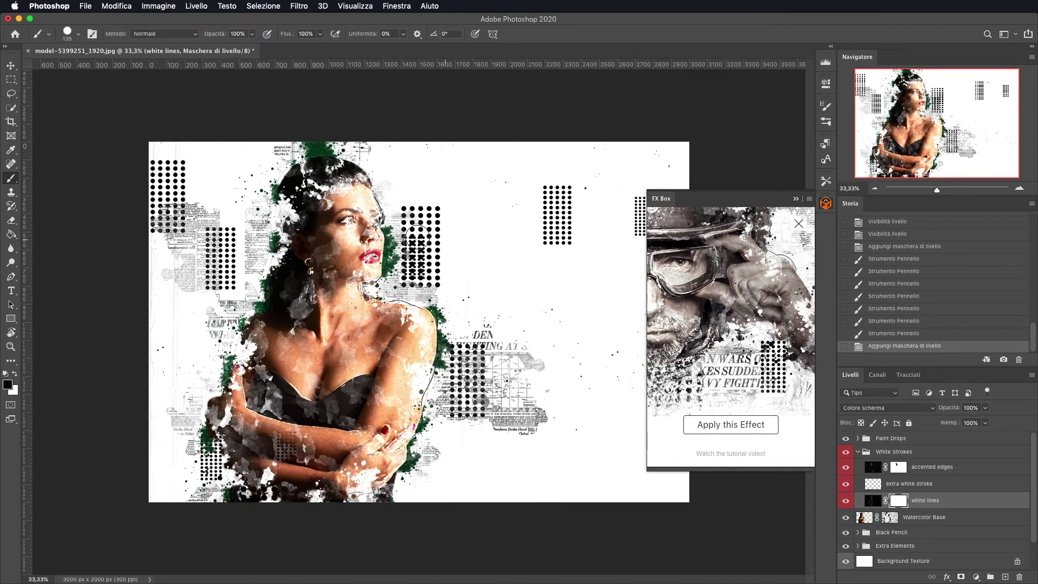
mouse_move(356, 222)
mouse_down()
mouse_move(347, 220)
mouse_move(367, 238)
mouse_move(362, 276)
mouse_move(339, 281)
mouse_up()
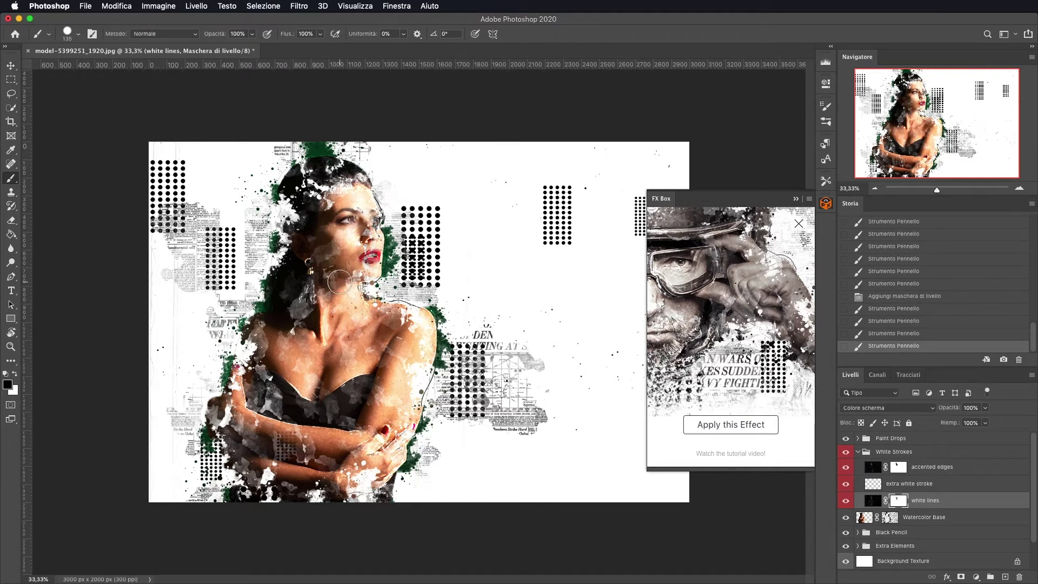
drag(361, 214, 352, 254)
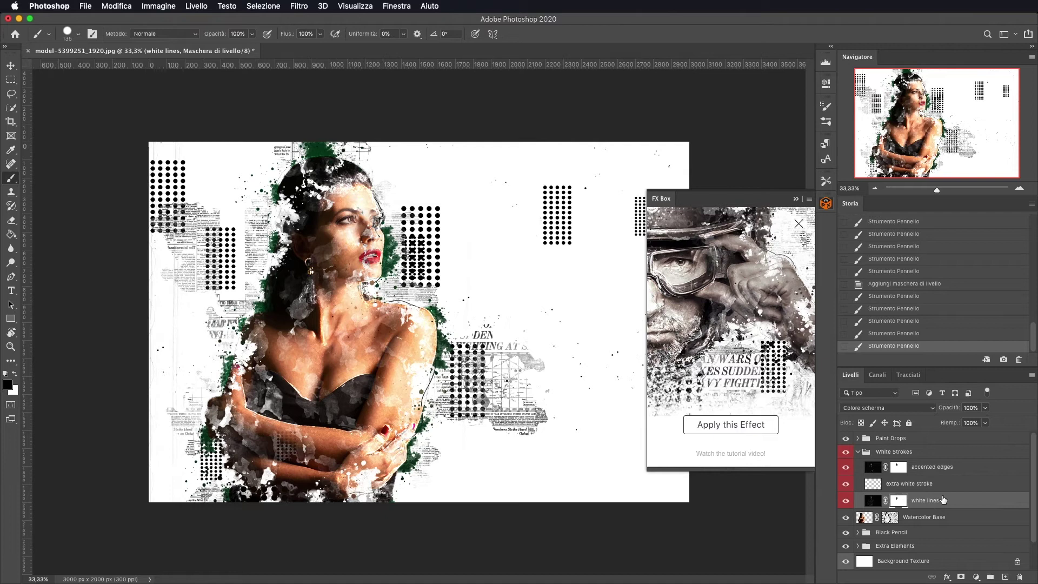
scroll(912, 507, down, 1)
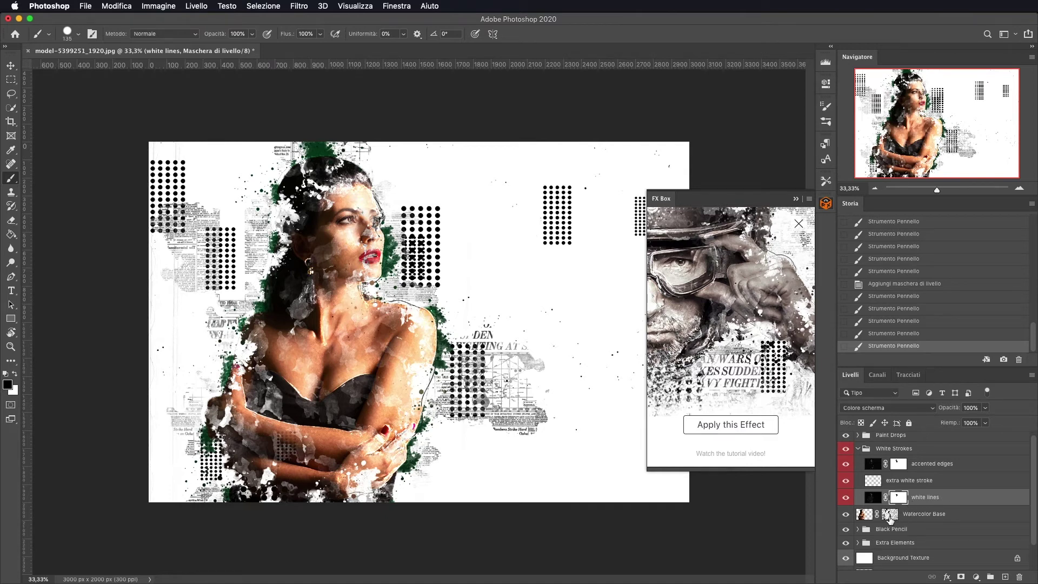
click(890, 517)
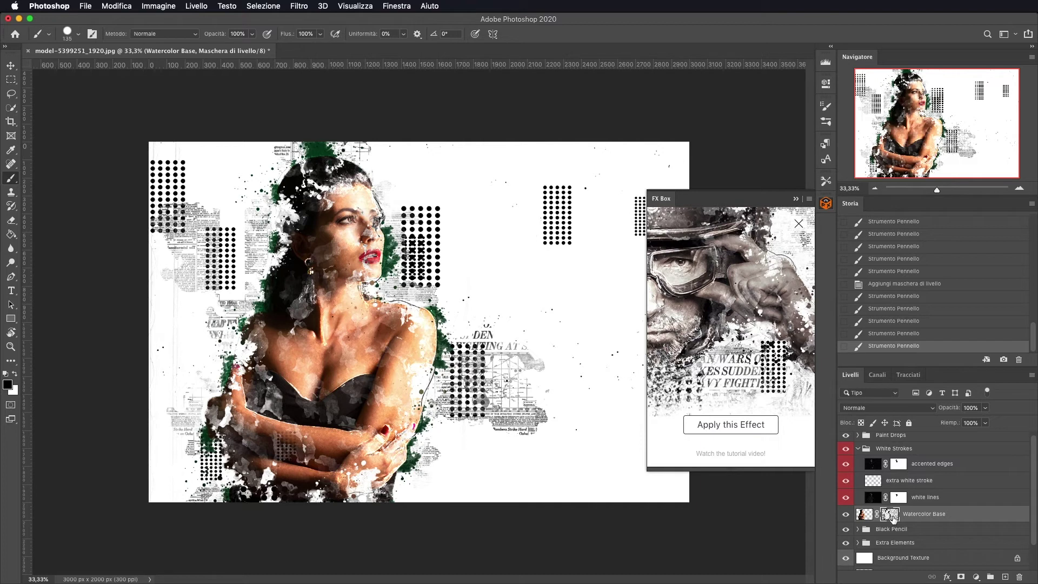
mouse_move(334, 190)
mouse_down()
mouse_move(278, 236)
mouse_move(357, 209)
mouse_move(299, 274)
mouse_up()
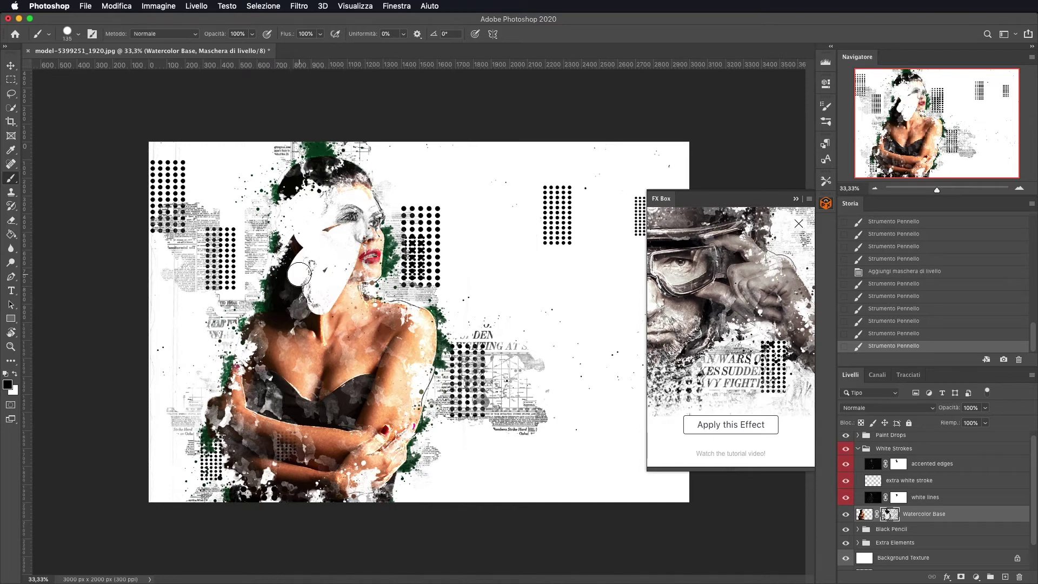
key(super+z)
key(x)
mouse_move(366, 264)
mouse_down()
mouse_move(294, 196)
mouse_move(347, 285)
mouse_move(353, 242)
mouse_move(322, 255)
mouse_up()
drag(241, 406, 311, 414)
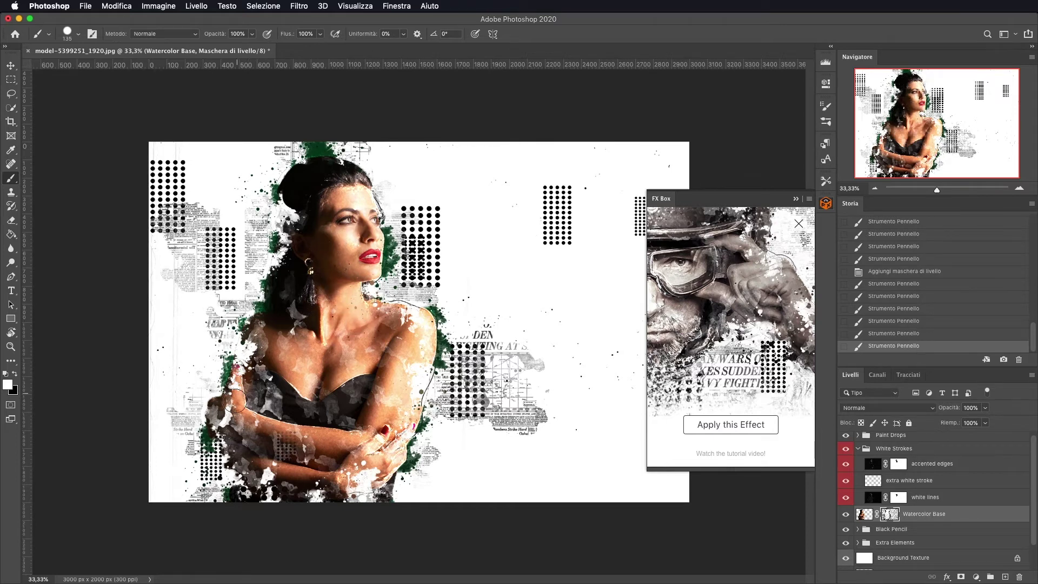
key(x)
key(ctrl+z)
key(ctrl+z)
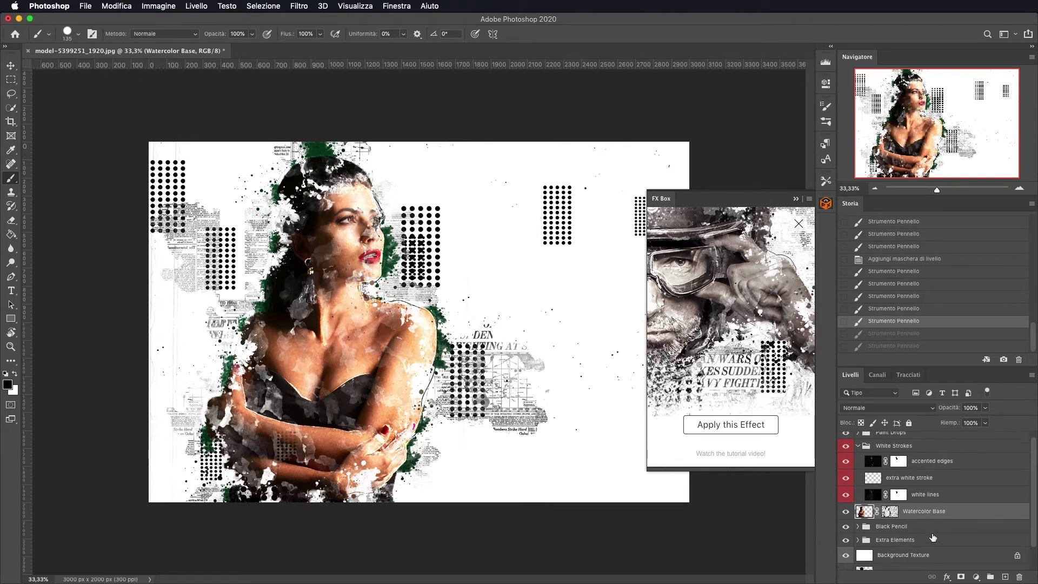
Step: Collapse White Strokes, expand Extra Elements and select the Newspaper Text layer mask
scroll(932, 537, down, 2)
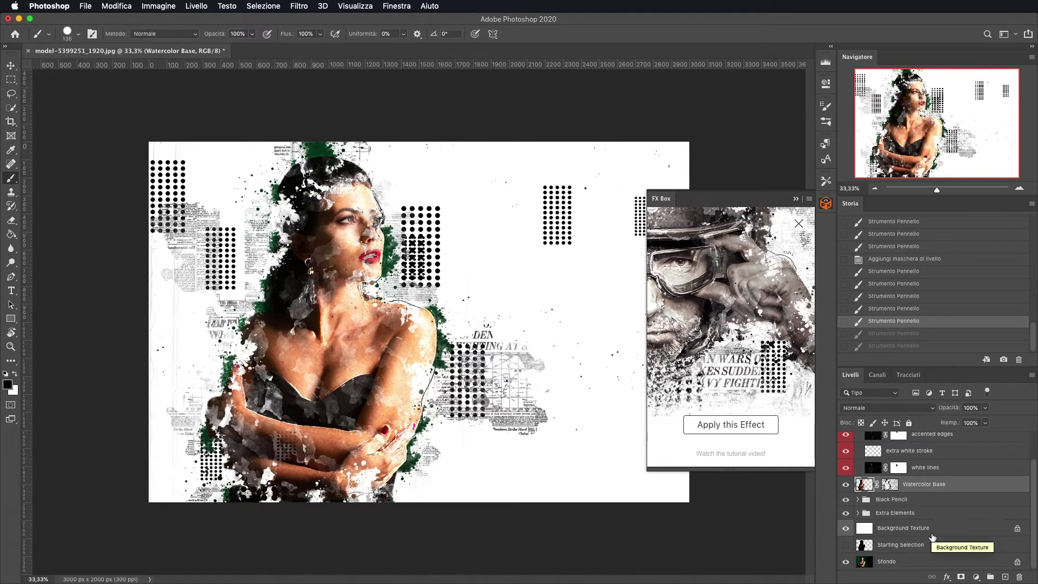
scroll(932, 537, up, 2)
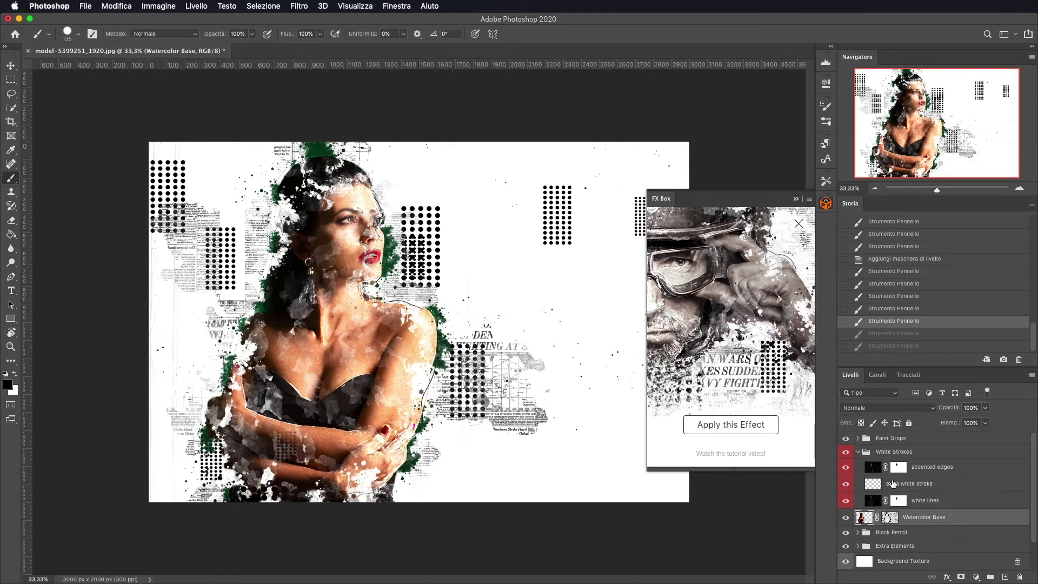
click(859, 452)
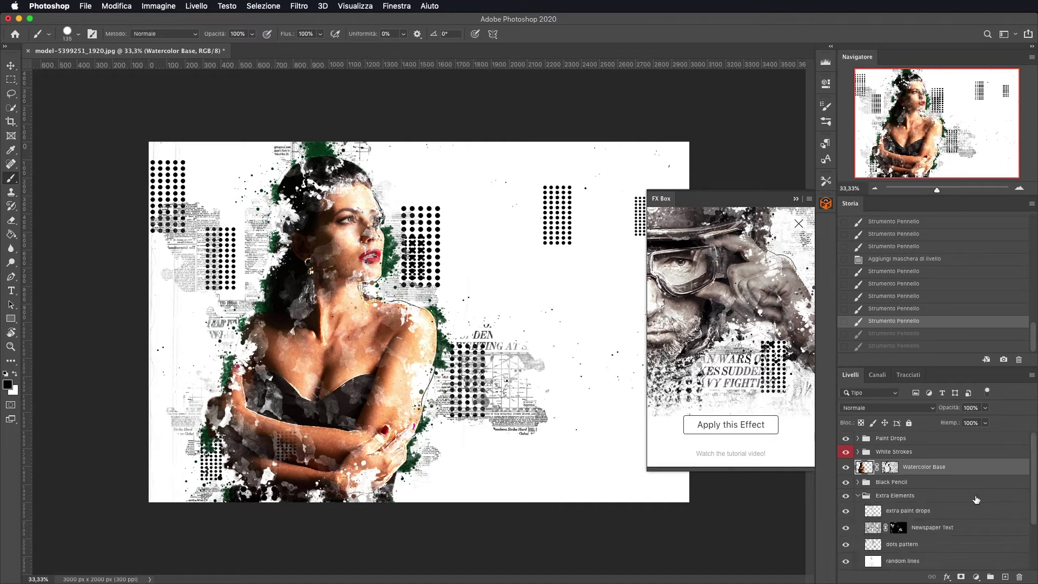
click(856, 496)
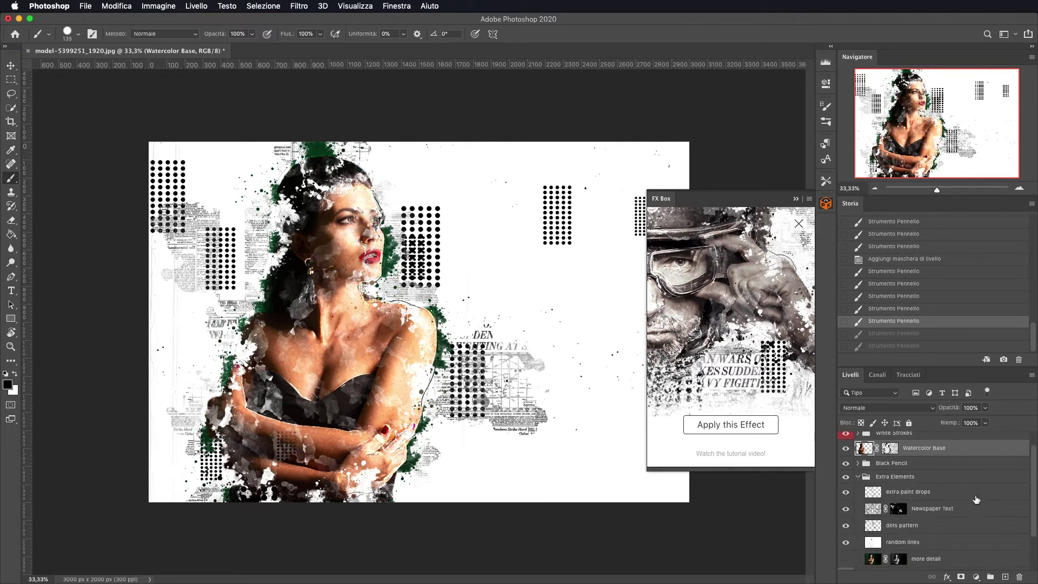
click(899, 508)
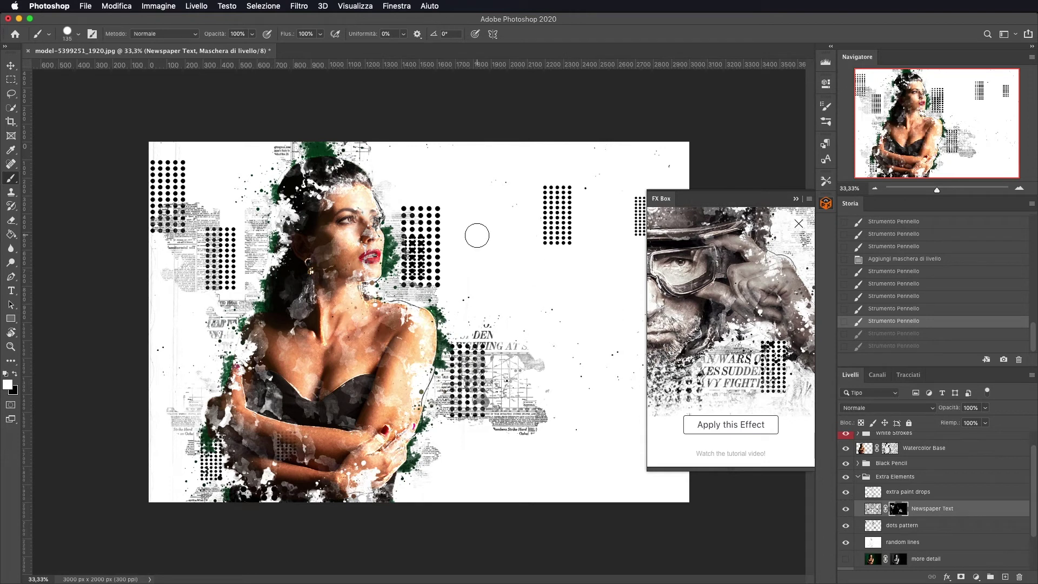
Step: Paint newsprint in with a large soft round brush across the top, centre-right, bottom and left edge
drag(442, 196, 470, 200)
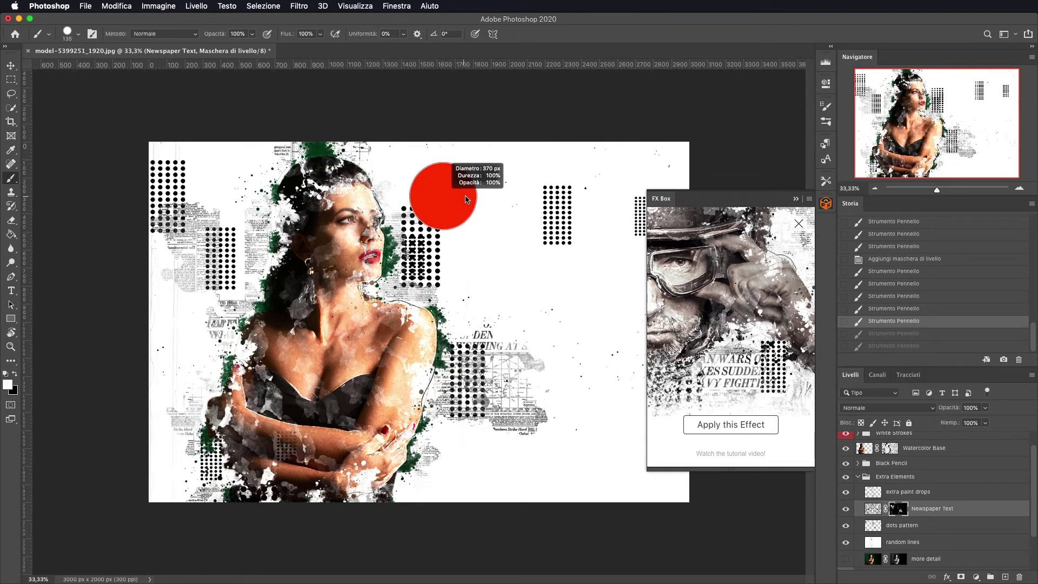
right_click(470, 200)
click(509, 271)
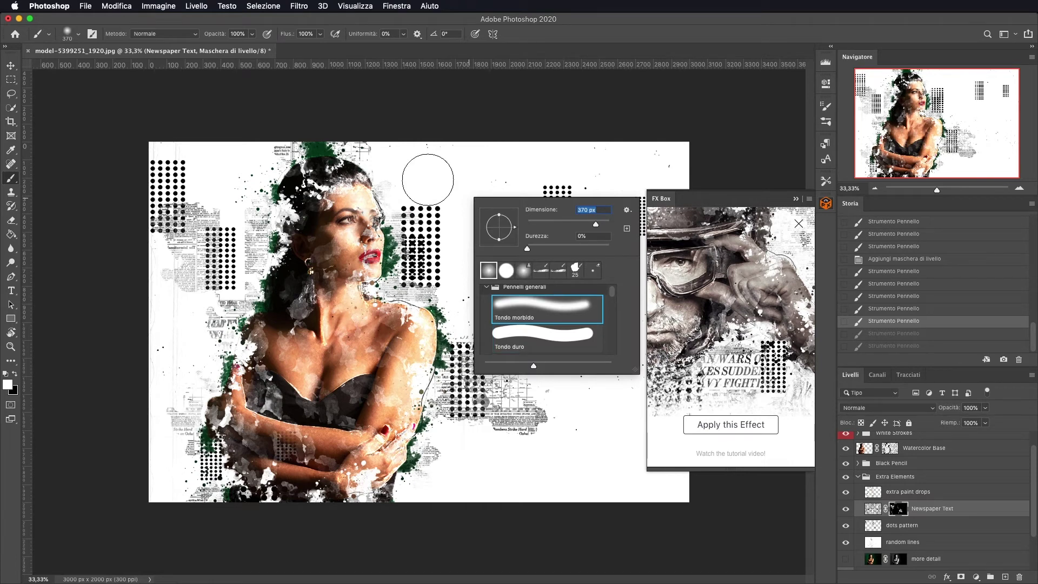
mouse_move(427, 174)
mouse_down()
mouse_move(457, 178)
mouse_move(269, 149)
mouse_move(230, 189)
mouse_up()
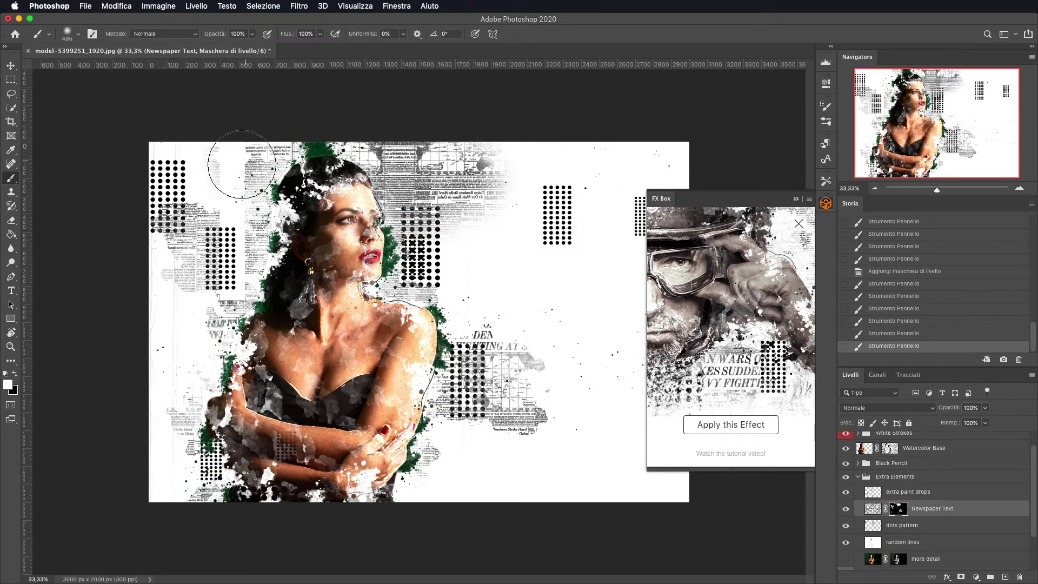
mouse_move(533, 260)
mouse_down()
mouse_move(502, 279)
mouse_move(498, 243)
mouse_up()
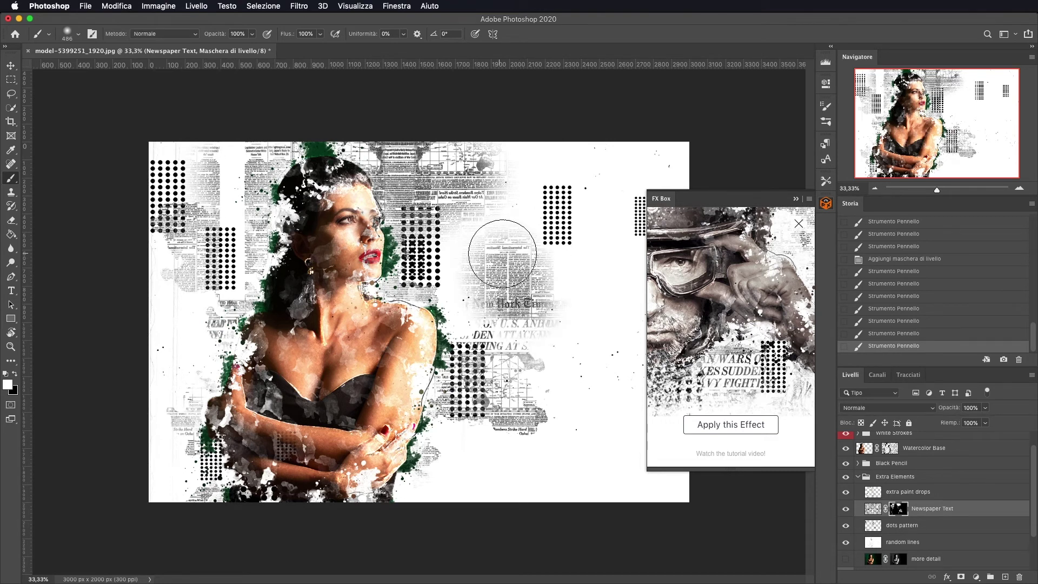
mouse_move(429, 475)
mouse_down()
mouse_move(485, 494)
mouse_move(543, 459)
mouse_up()
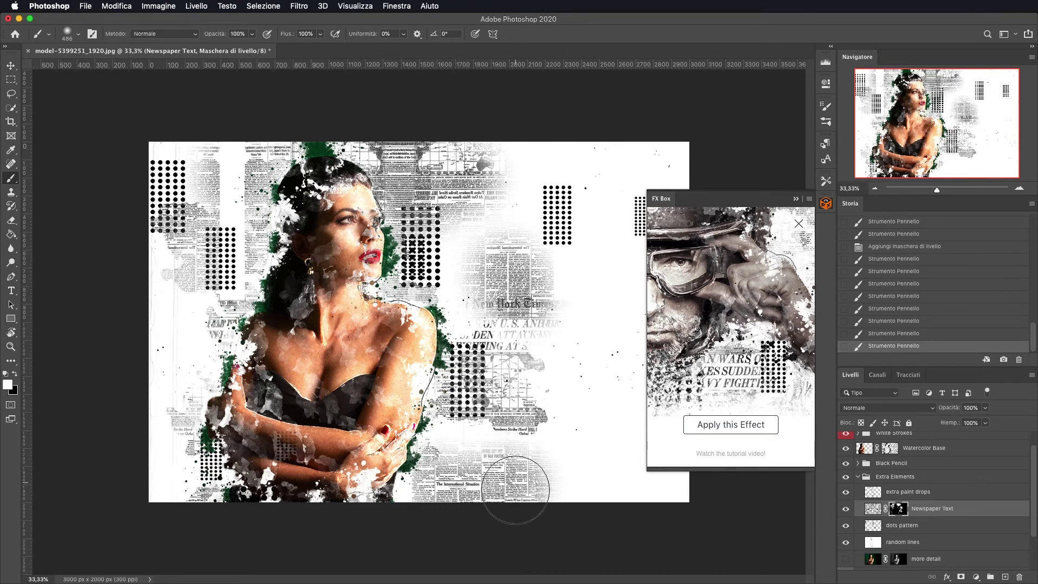
drag(124, 404, 142, 346)
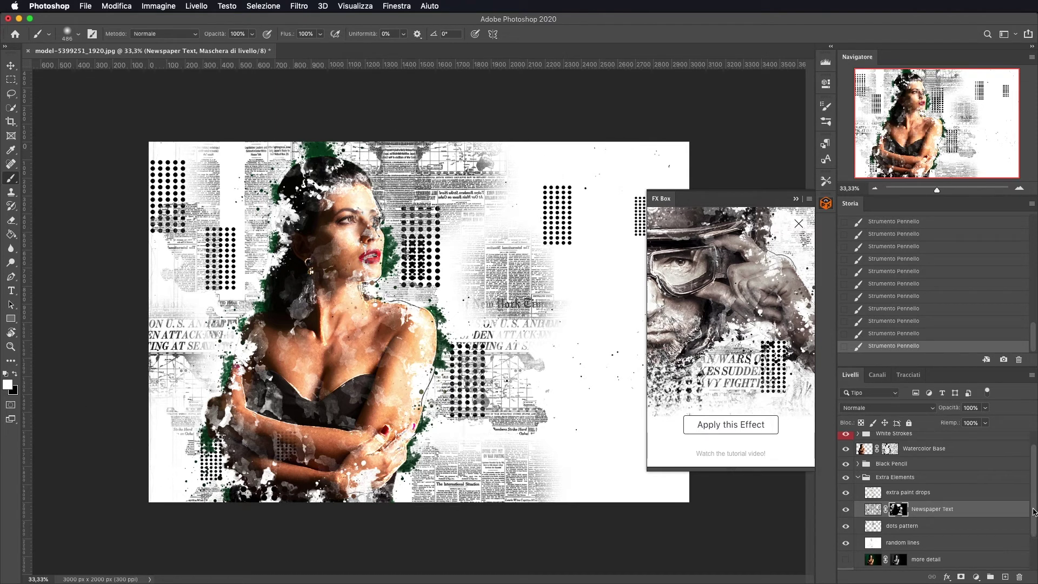
scroll(1034, 511, up, 1)
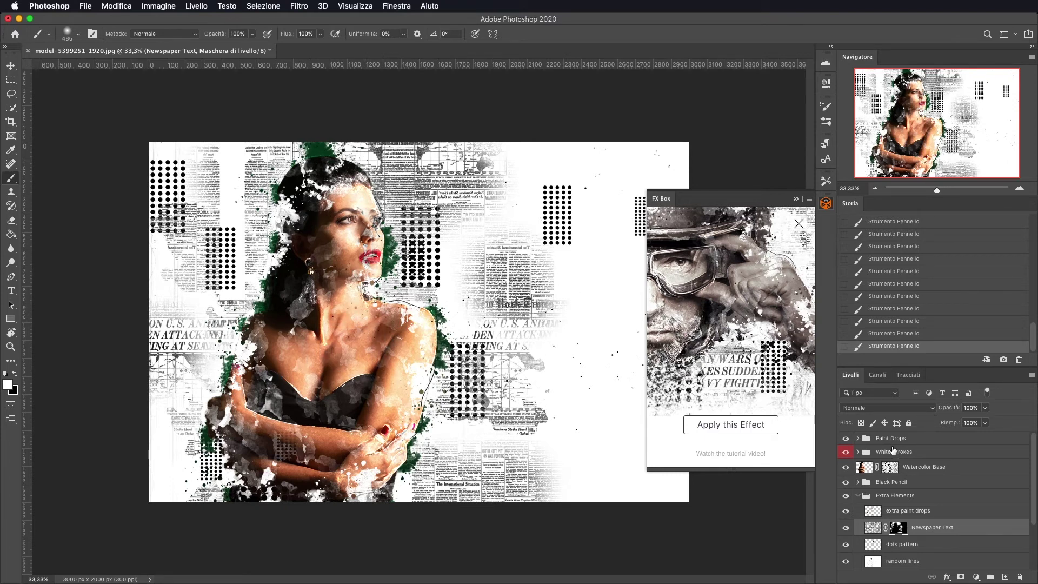
Step: Stamp all visible layers into a merged Livello 1 above the Paint Drops group
click(942, 441)
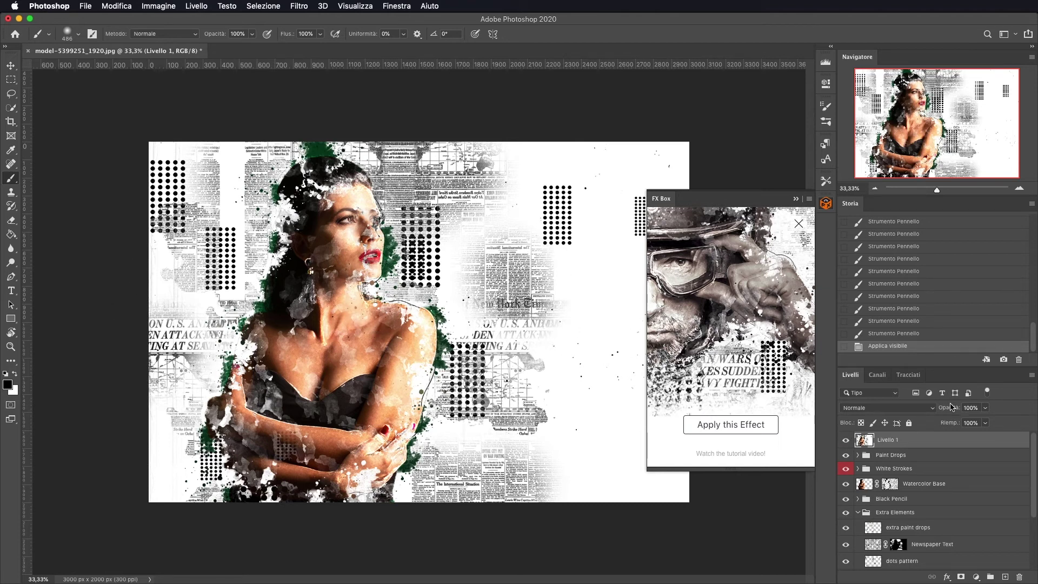
click(976, 576)
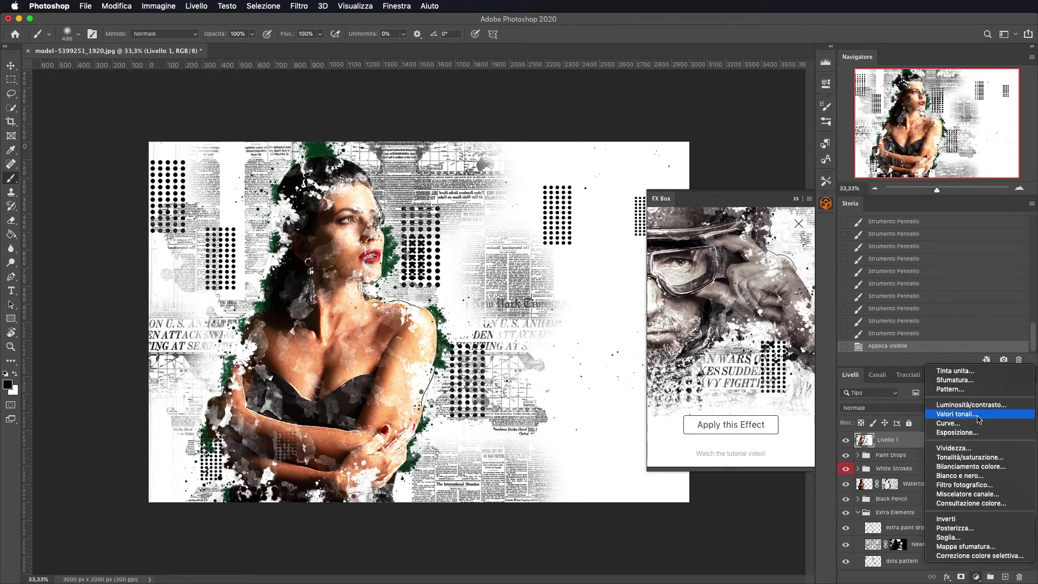
Step: Add a Hue/Saturation adjustment layer with Saturation at -75 to mute the collage
click(971, 457)
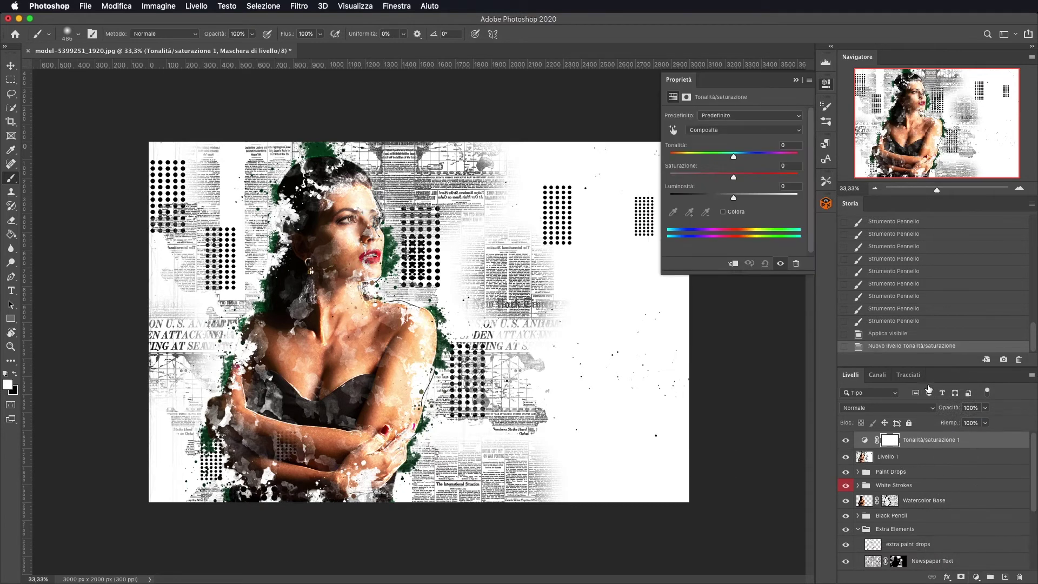
drag(733, 177, 692, 180)
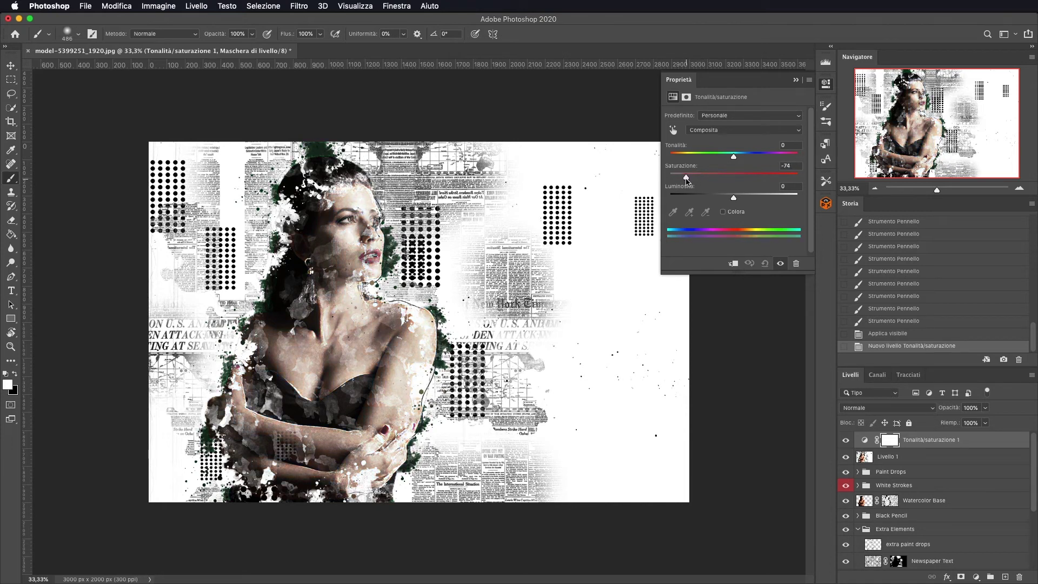
click(796, 80)
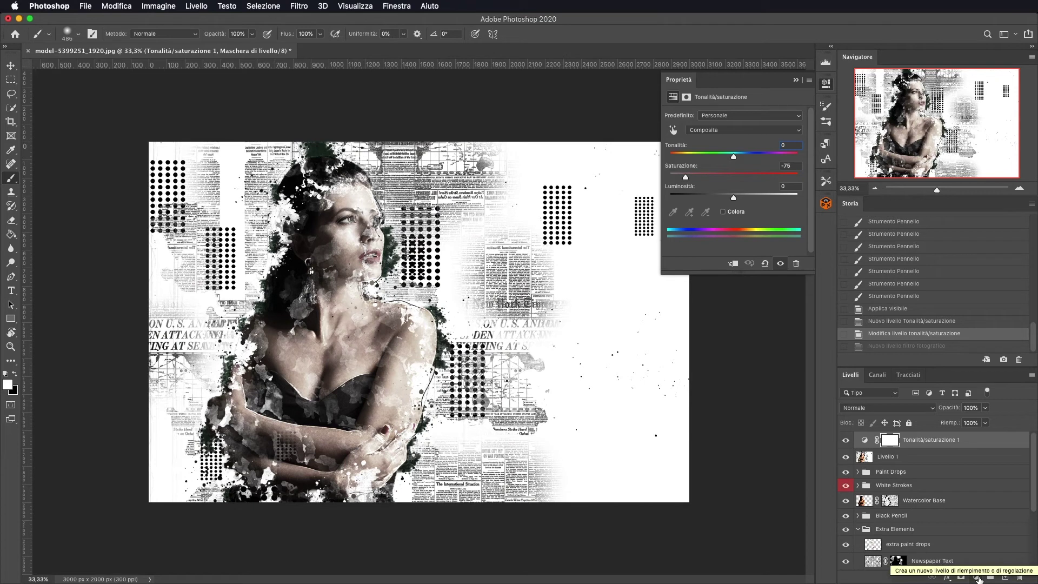
click(977, 577)
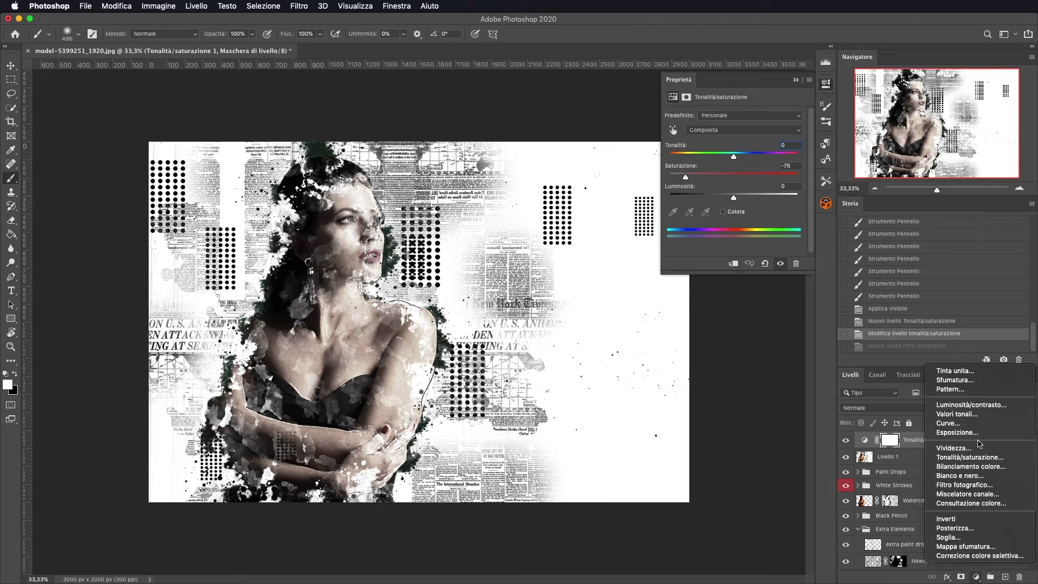
Step: Add a Photo Filter layer using custom pale beige d2bc9d at about 45% density
click(969, 486)
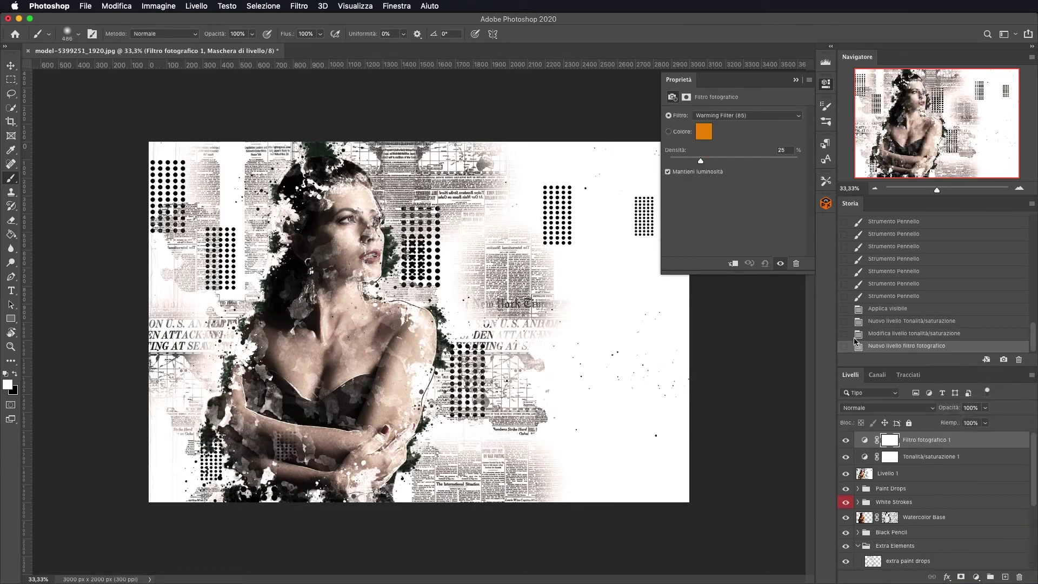
click(668, 131)
click(703, 132)
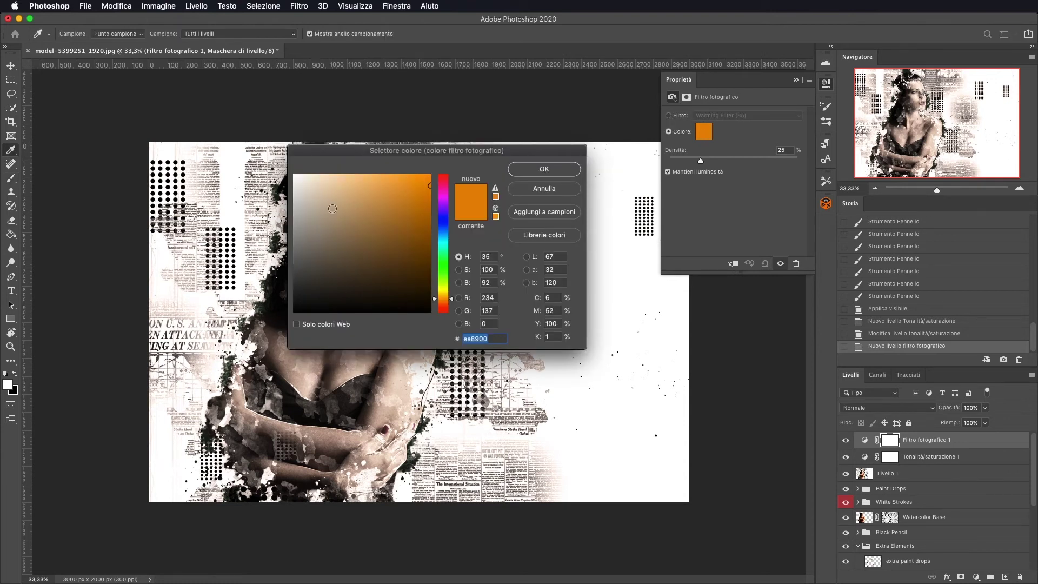
click(333, 207)
click(328, 199)
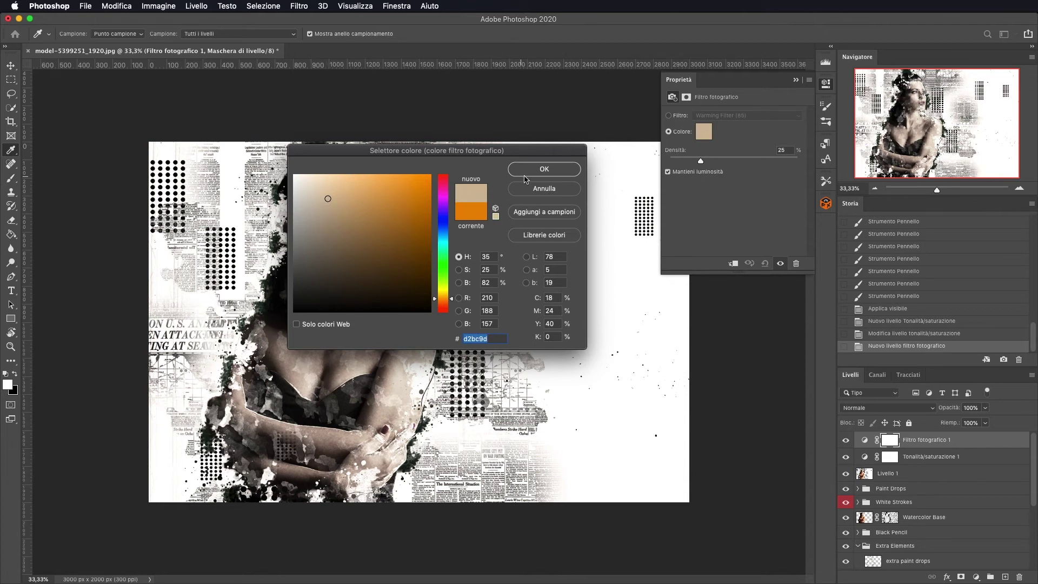
click(544, 169)
drag(699, 162, 730, 163)
drag(740, 162, 727, 162)
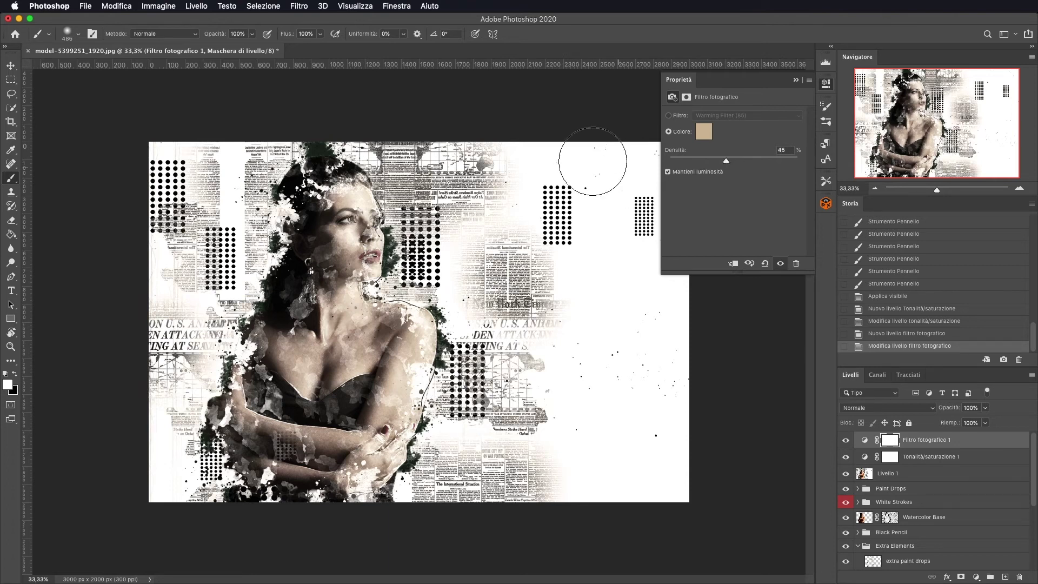
click(794, 81)
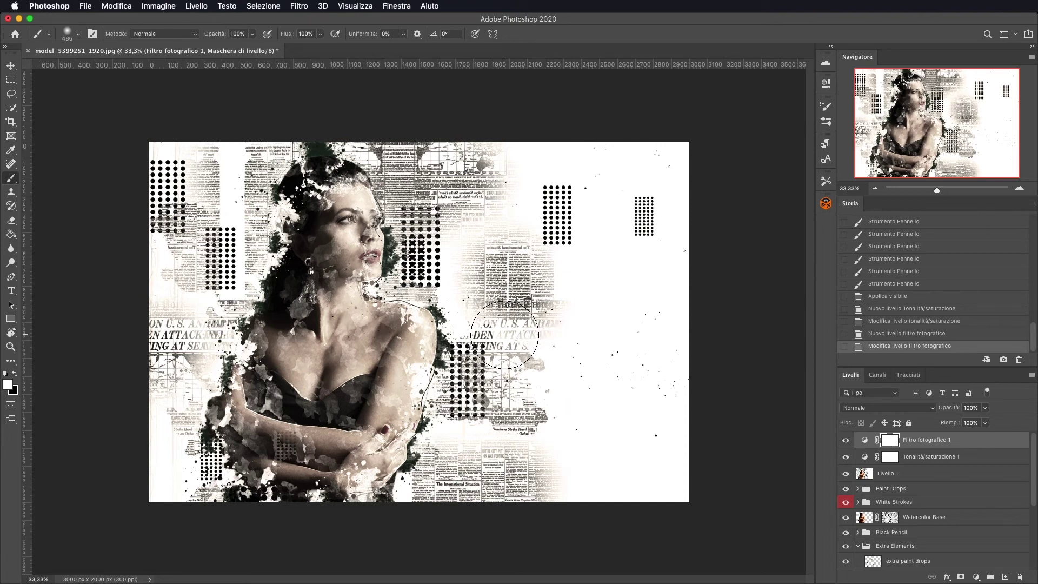
scroll(893, 255, up, 5)
scroll(893, 255, up, 5)
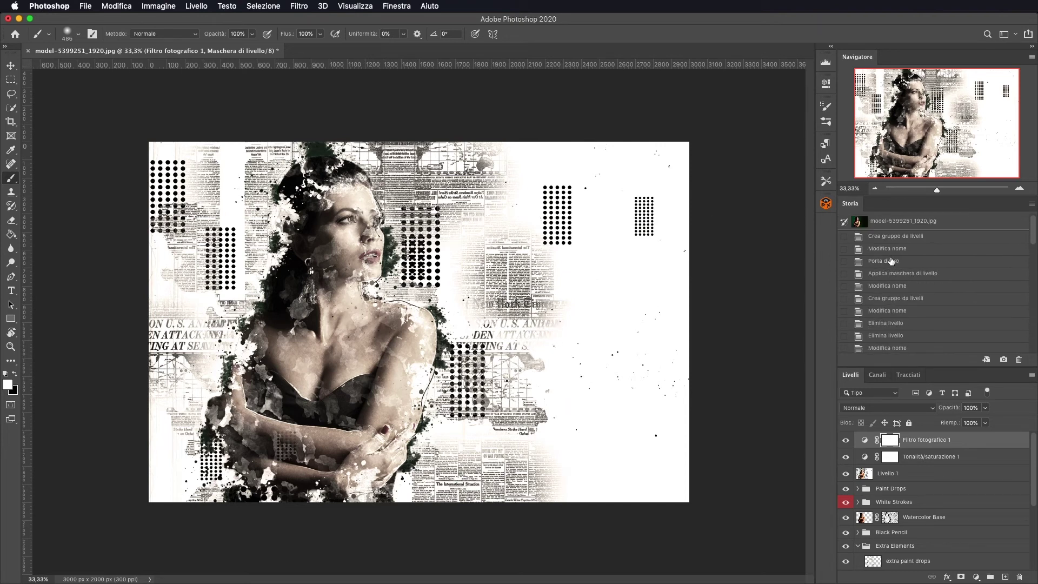
Step: Revert to the original portrait and add a Hue/Saturation layer with saturation -73
click(899, 222)
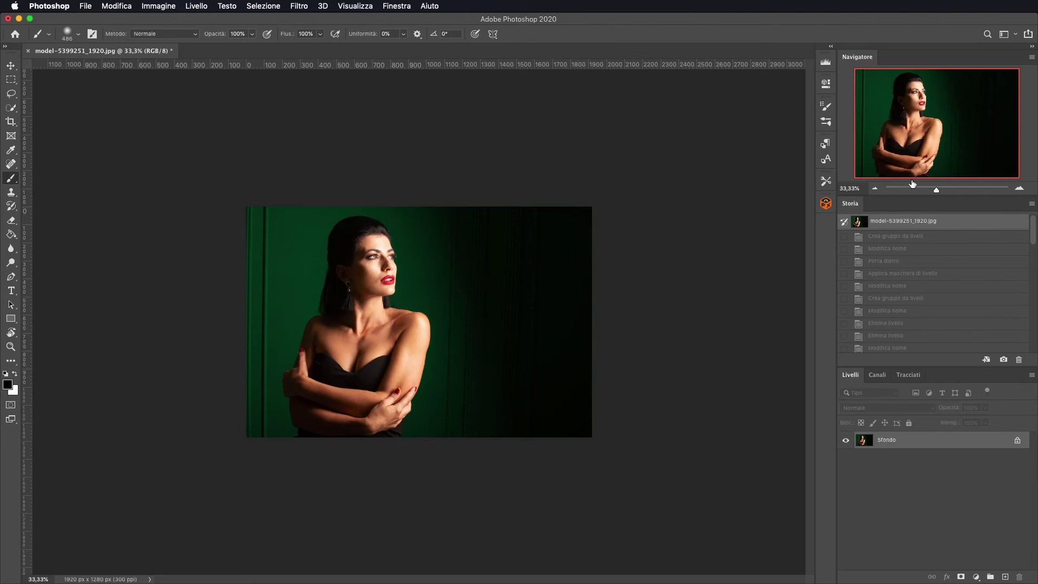
click(976, 577)
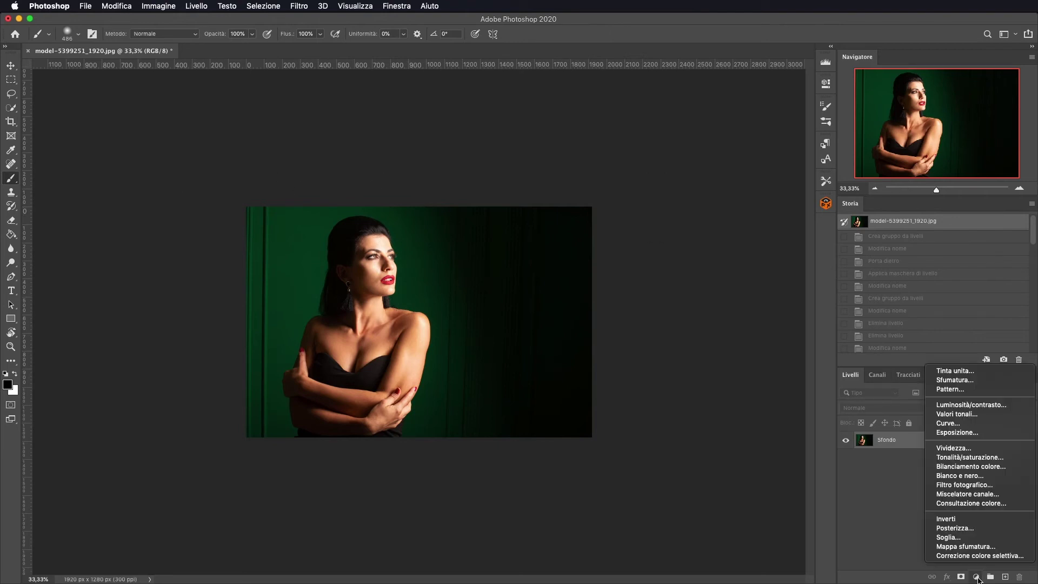
click(976, 459)
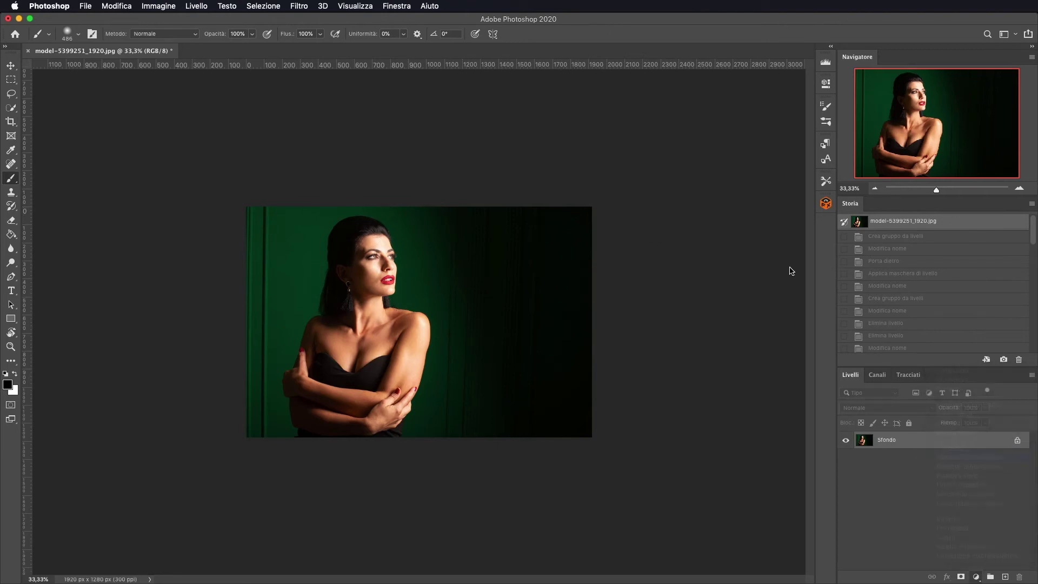
drag(733, 178, 688, 182)
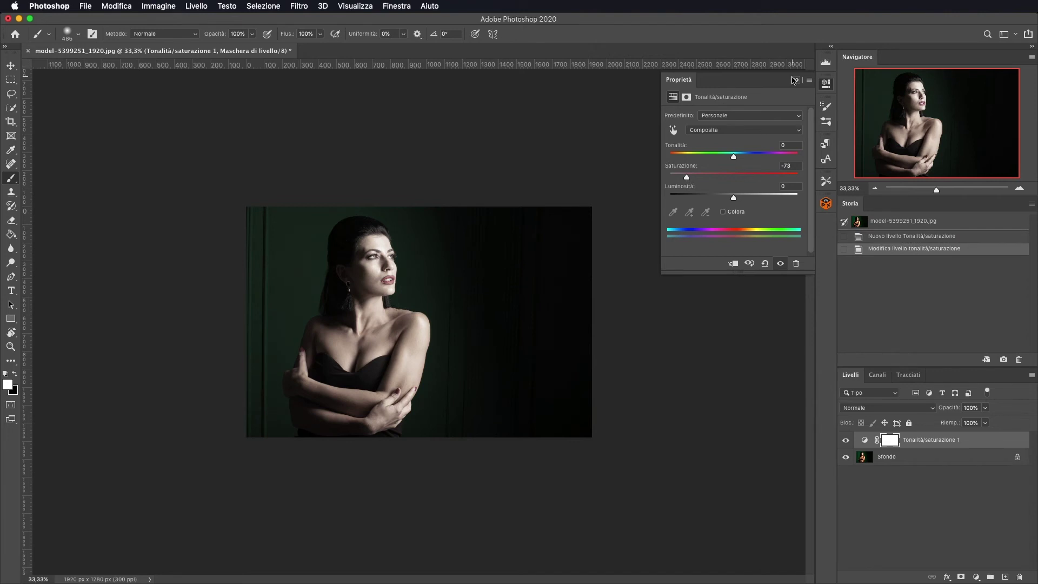
click(794, 80)
Step: Add a Photo Filter adjustment layer set to a custom colour
click(976, 577)
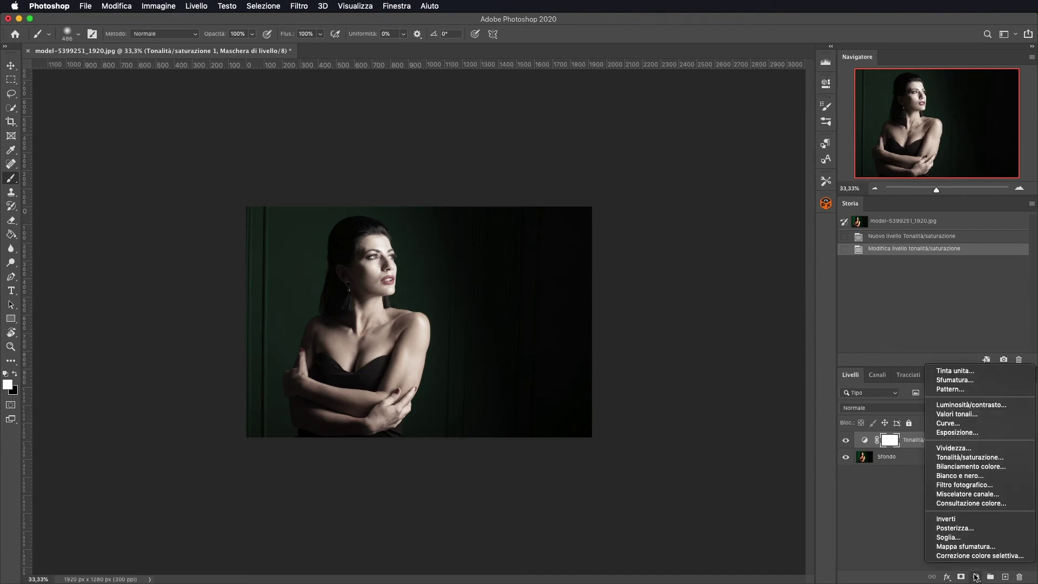
click(985, 485)
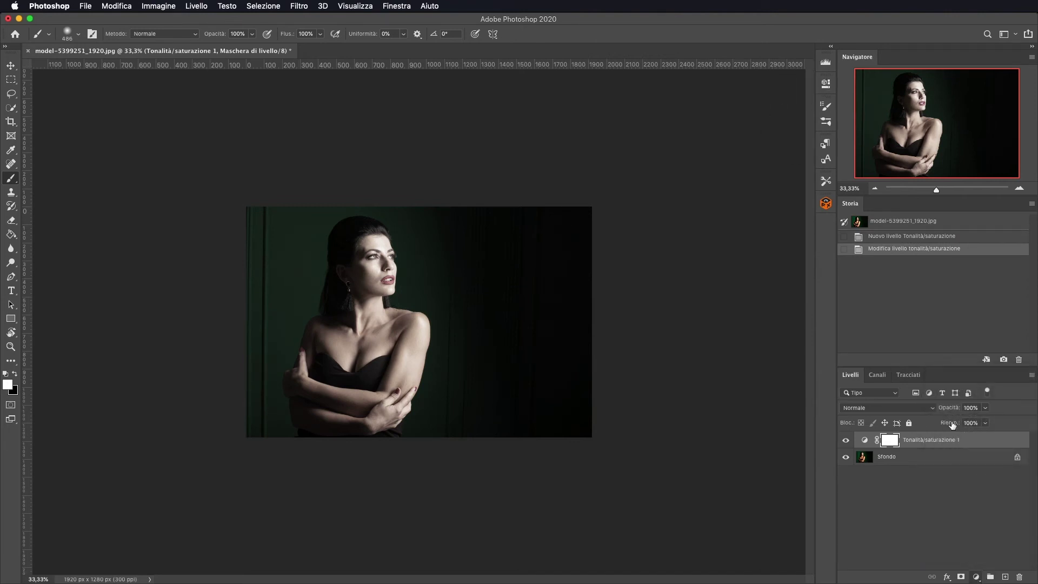
click(669, 131)
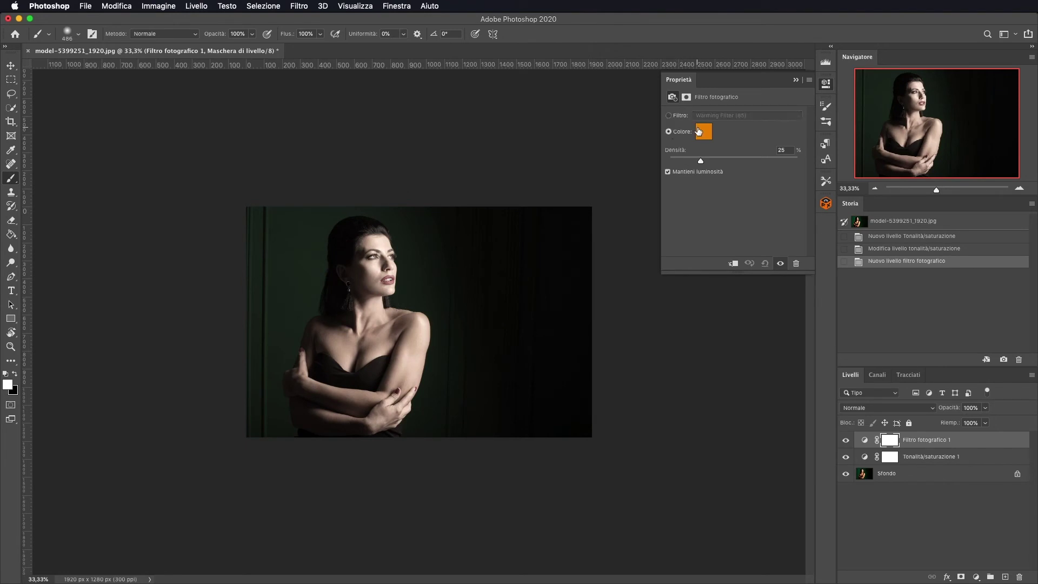
Step: Set the photo filter colour to tan c8af8c and raise its density to 80%
click(699, 130)
drag(357, 186, 332, 205)
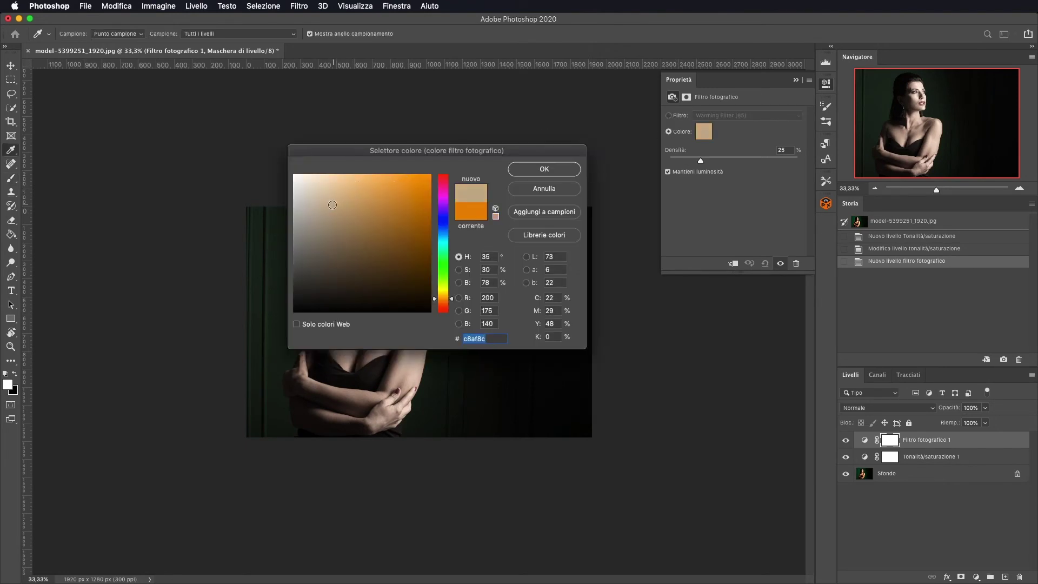
click(542, 169)
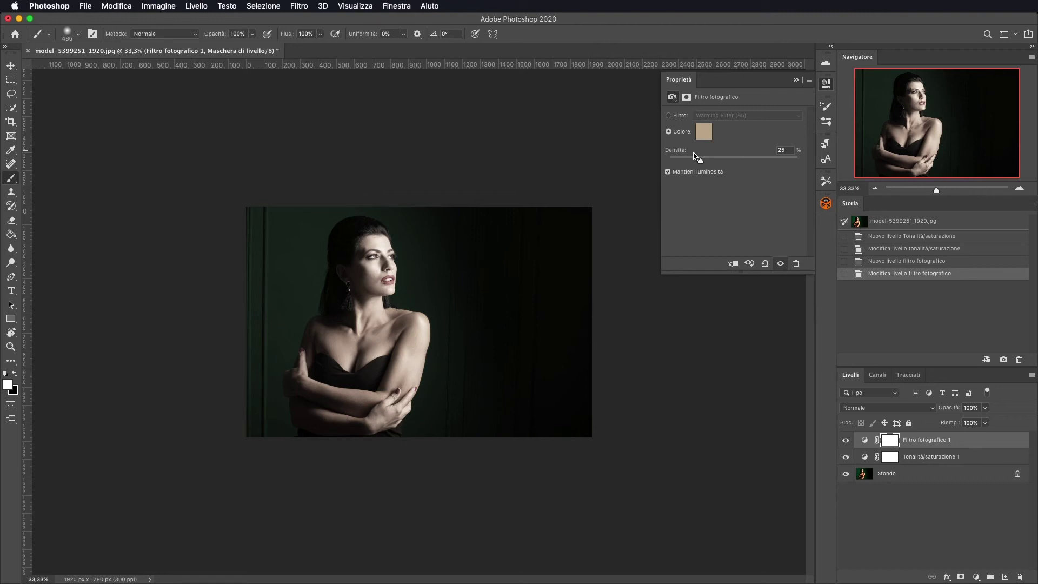
drag(700, 163, 775, 160)
Step: Lower the Hue/Saturation saturation further to -82
click(922, 458)
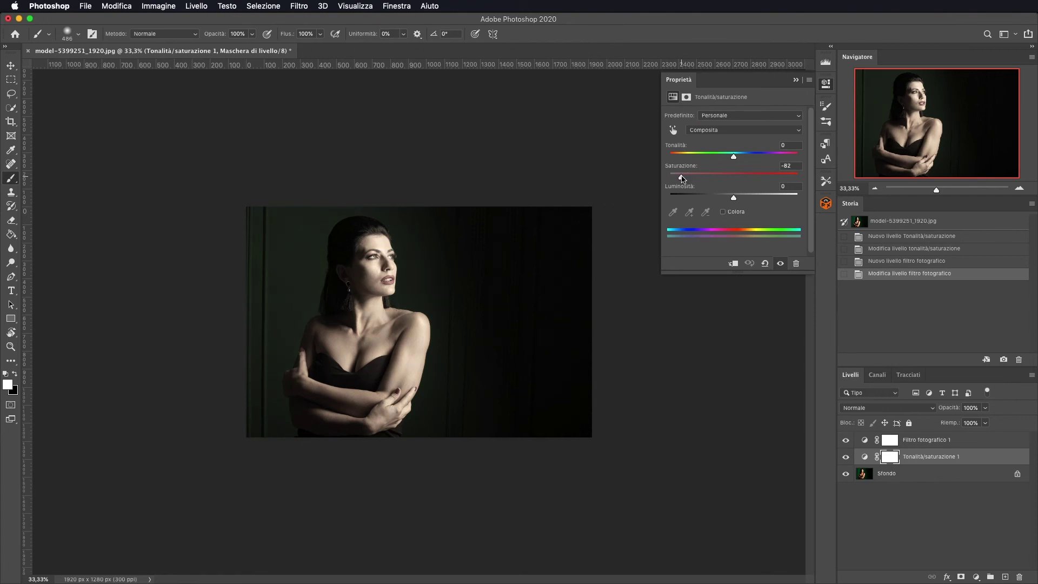
drag(682, 179, 682, 178)
click(797, 80)
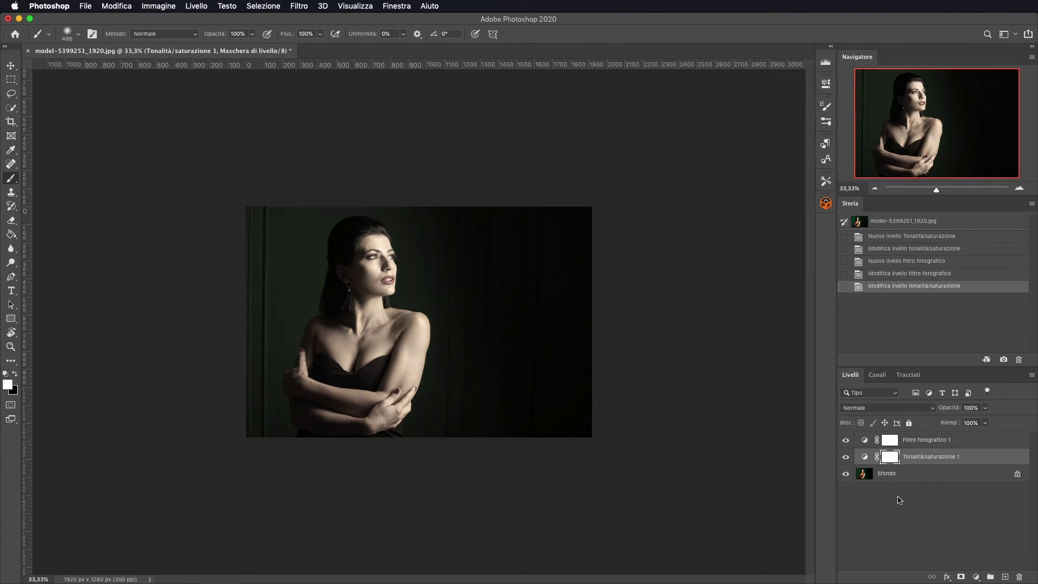
Step: Merge all three layers into the single Sfondo layer with Cmd+E
click(918, 442)
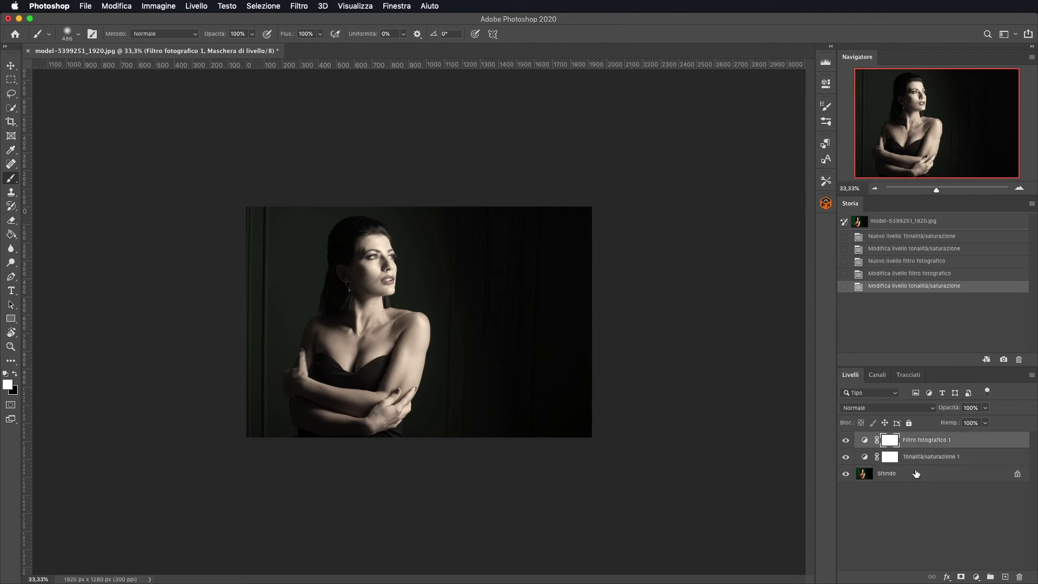
shift+click(916, 481)
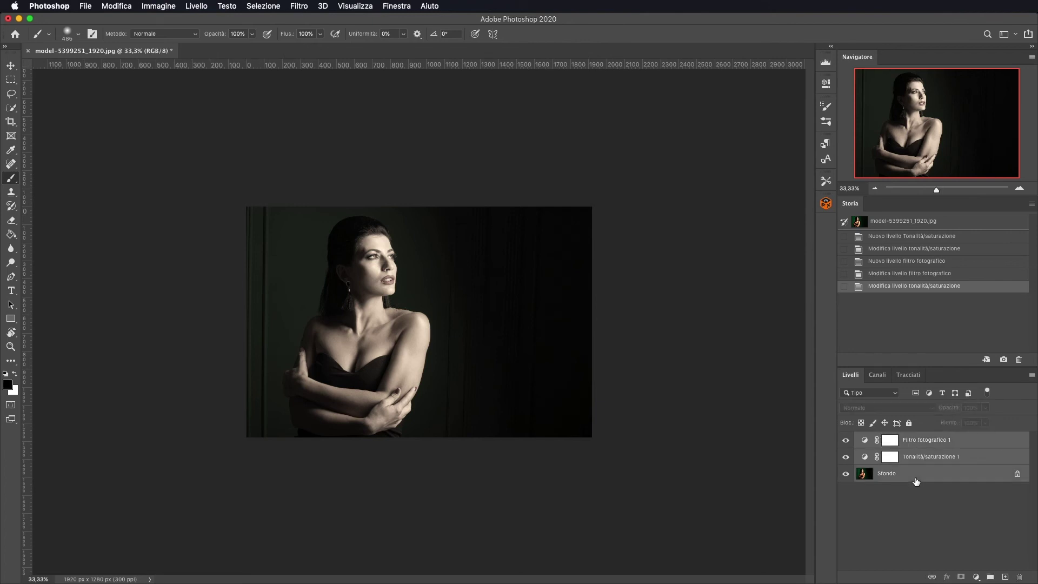
key(super+e)
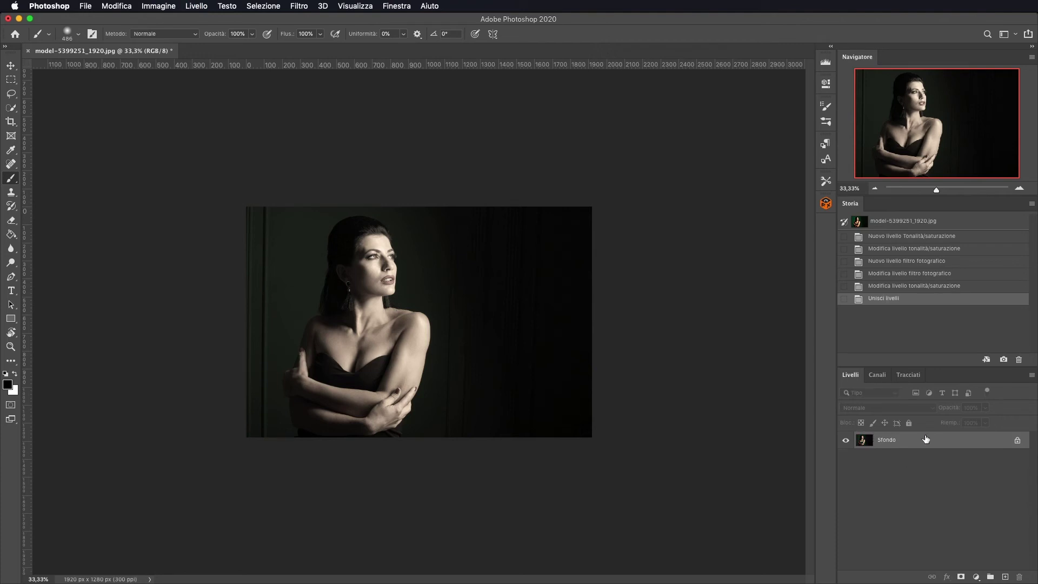
Step: Quick-select the woman's figure, trimming stray background, then add an empty Livello 1 layer
click(12, 110)
mouse_move(347, 231)
mouse_down()
mouse_move(353, 342)
mouse_move(384, 303)
mouse_move(378, 430)
mouse_up()
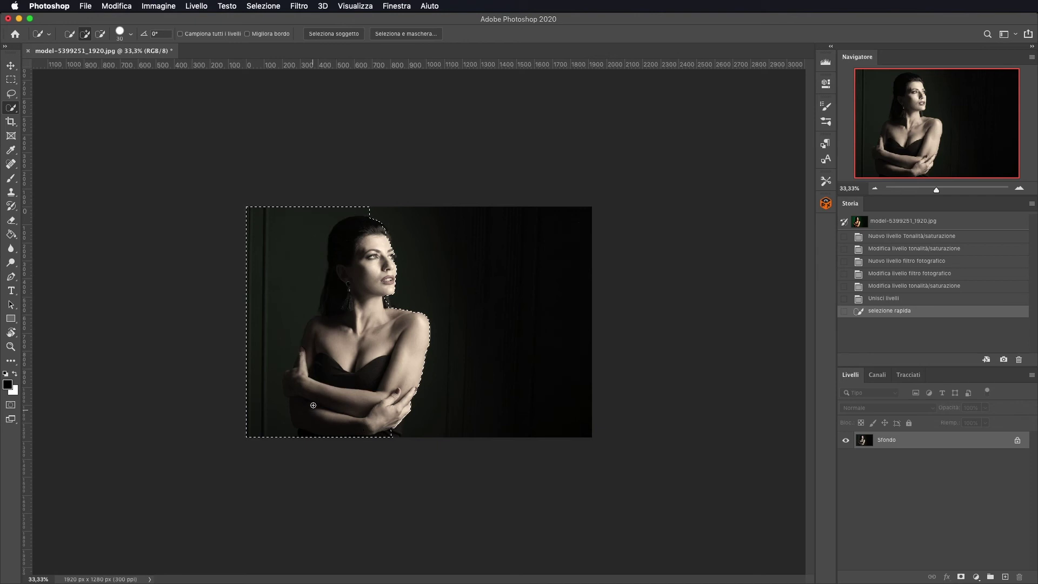
drag(335, 434, 313, 408)
mouse_move(390, 303)
mouse_down()
mouse_move(273, 220)
mouse_move(274, 413)
mouse_move(287, 381)
mouse_up()
drag(367, 210, 349, 211)
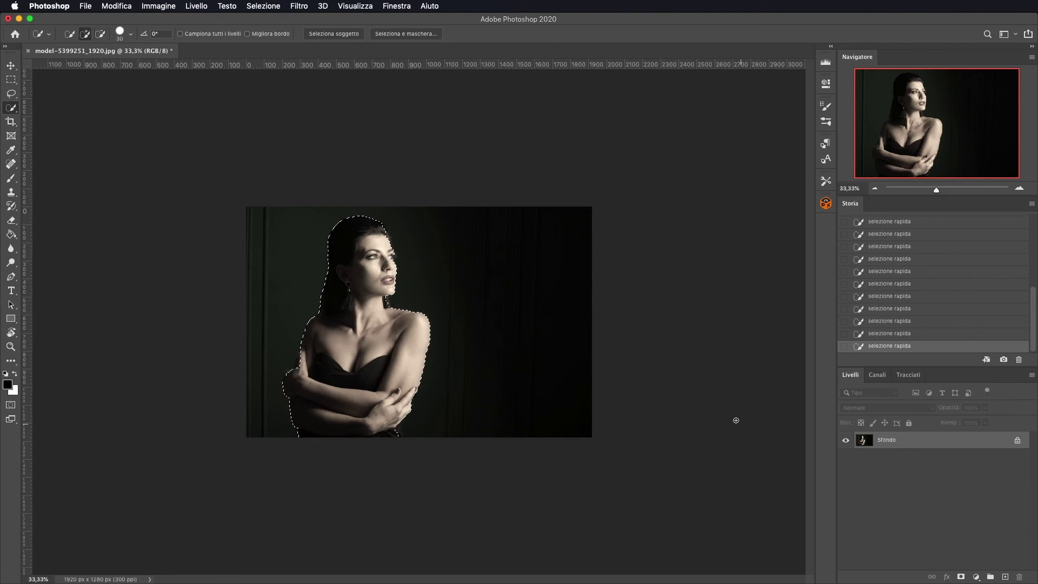
click(1006, 577)
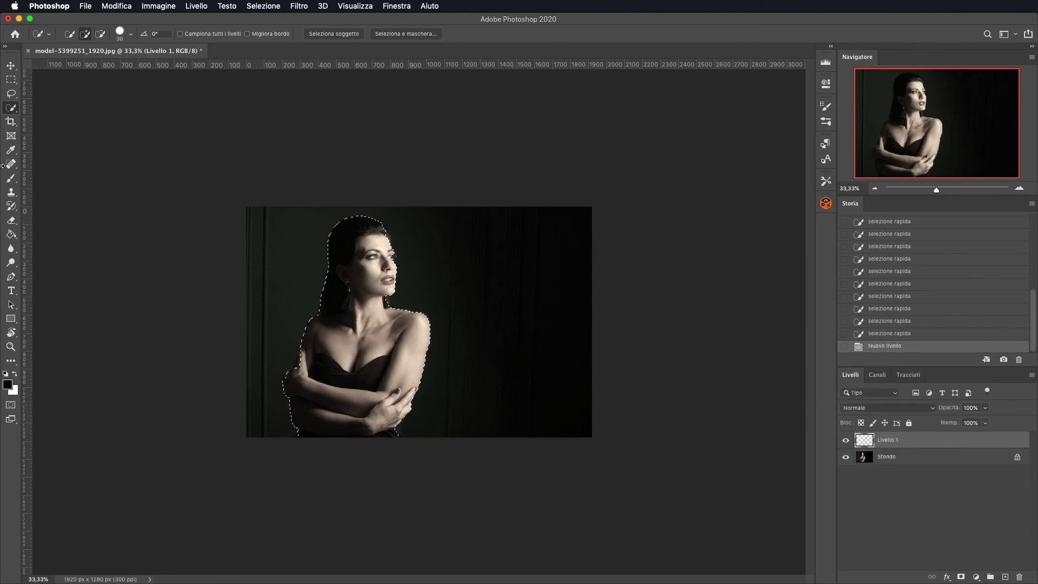
Step: Fill the woman's silhouette with black on Livello 1 using Paint Bucket, then show FX Box
click(12, 235)
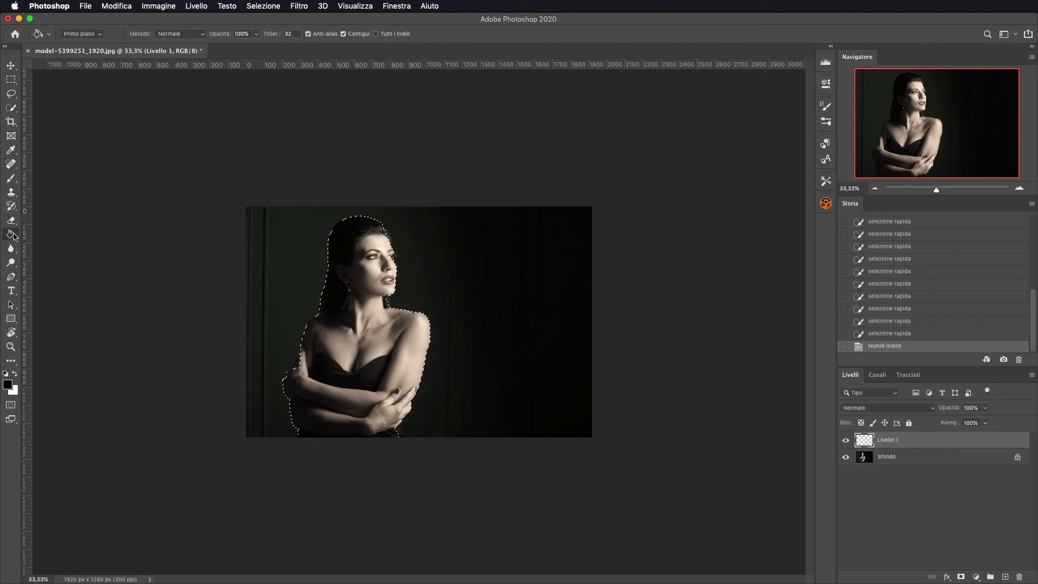
click(335, 332)
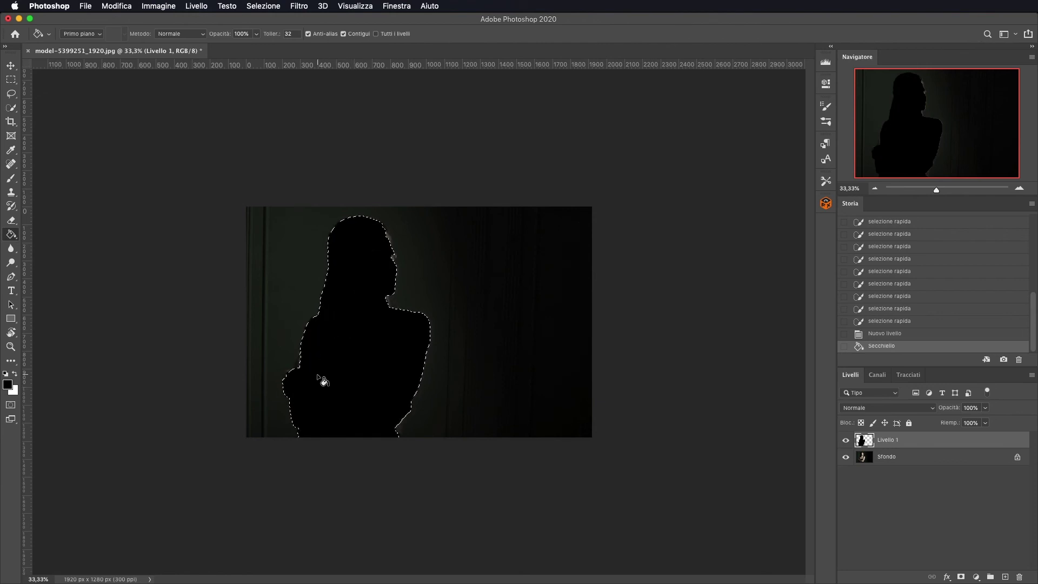
click(828, 206)
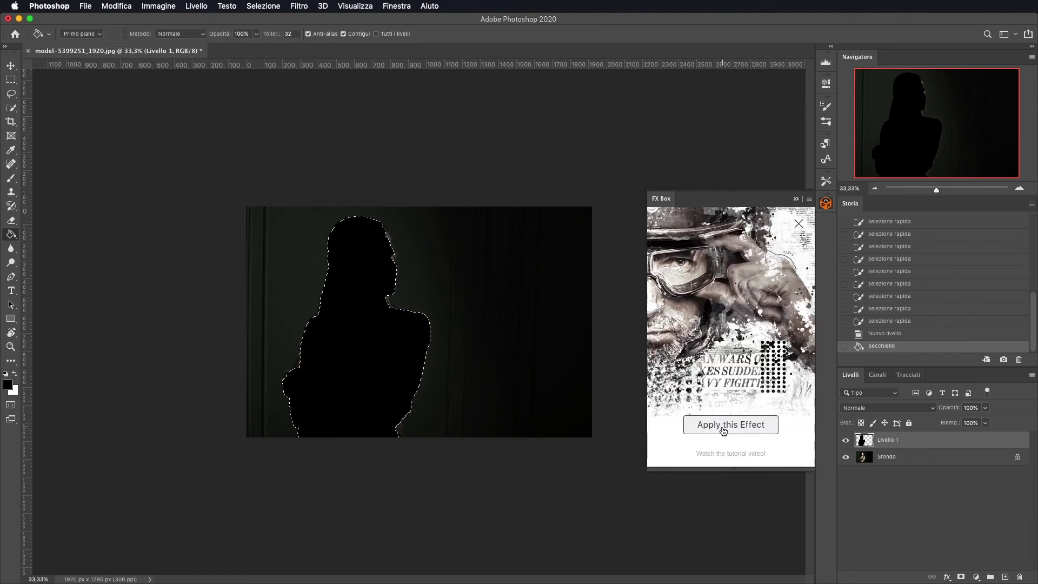
Step: Apply the FX Box editorial collage effect and let the action run
click(723, 425)
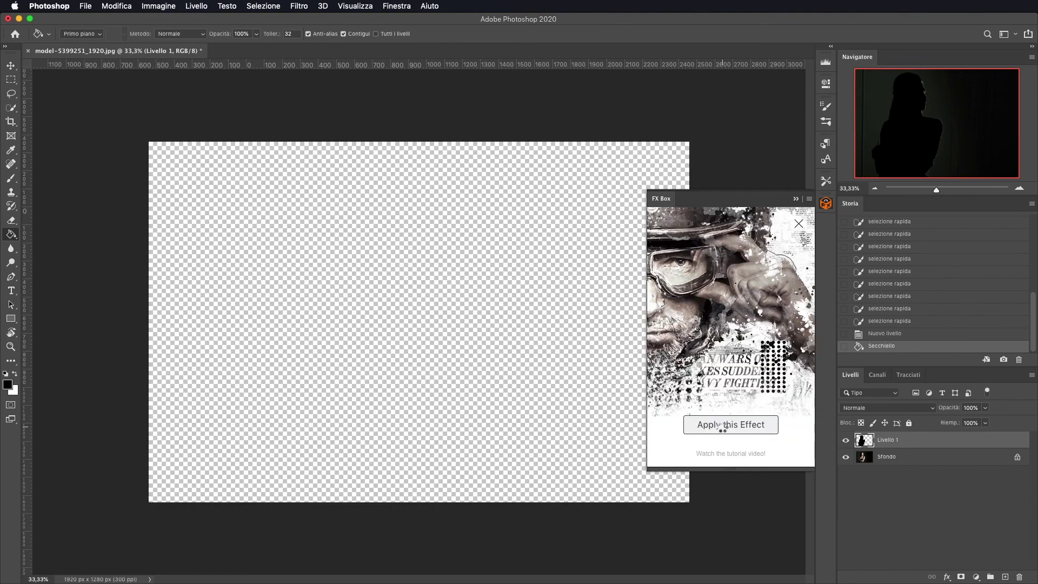